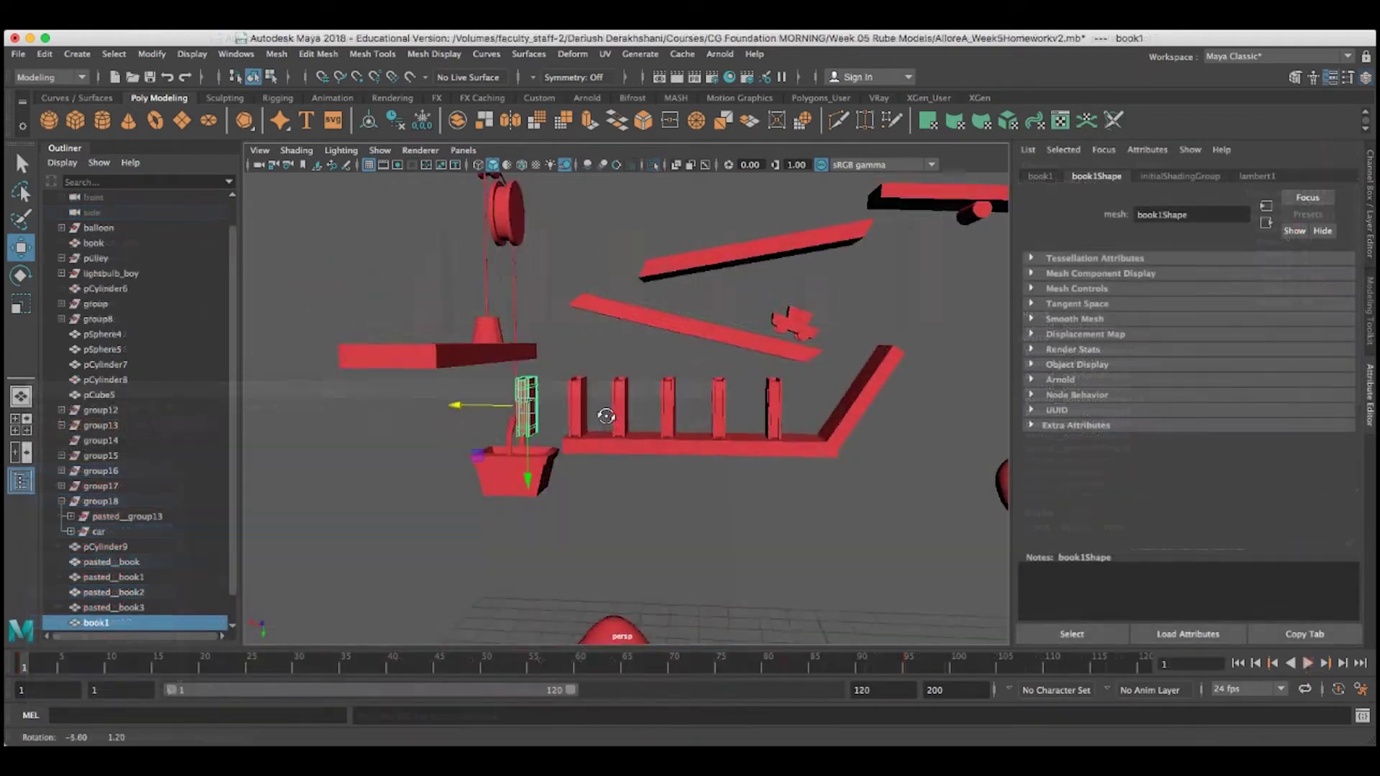
Tumble the perspective camera to frame the six upright book dominoes on the platform.
left_click_drag(606, 416, 768, 379, "alt")
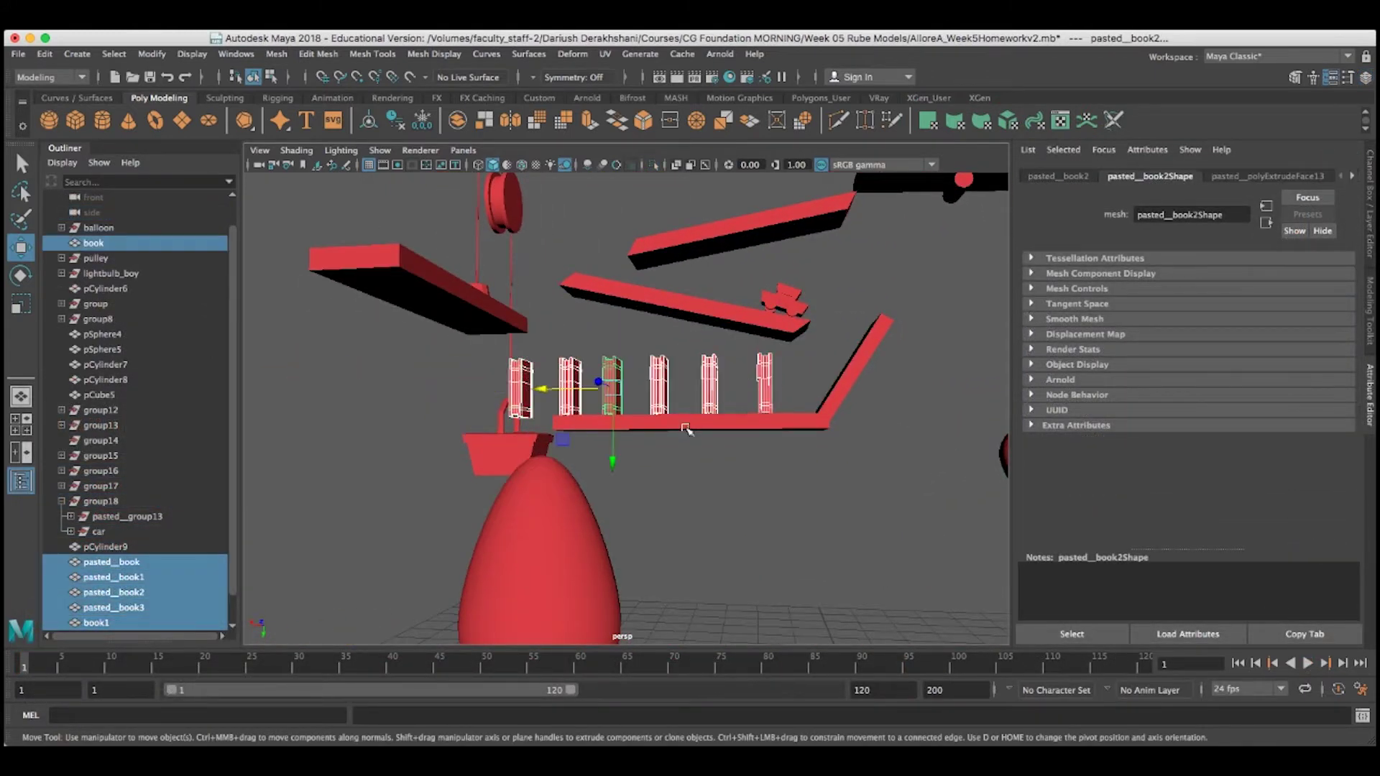
Marquee-select the six book dominoes and isolate them in the perspective view.
left_click_drag(683, 428, 686, 462, "alt")
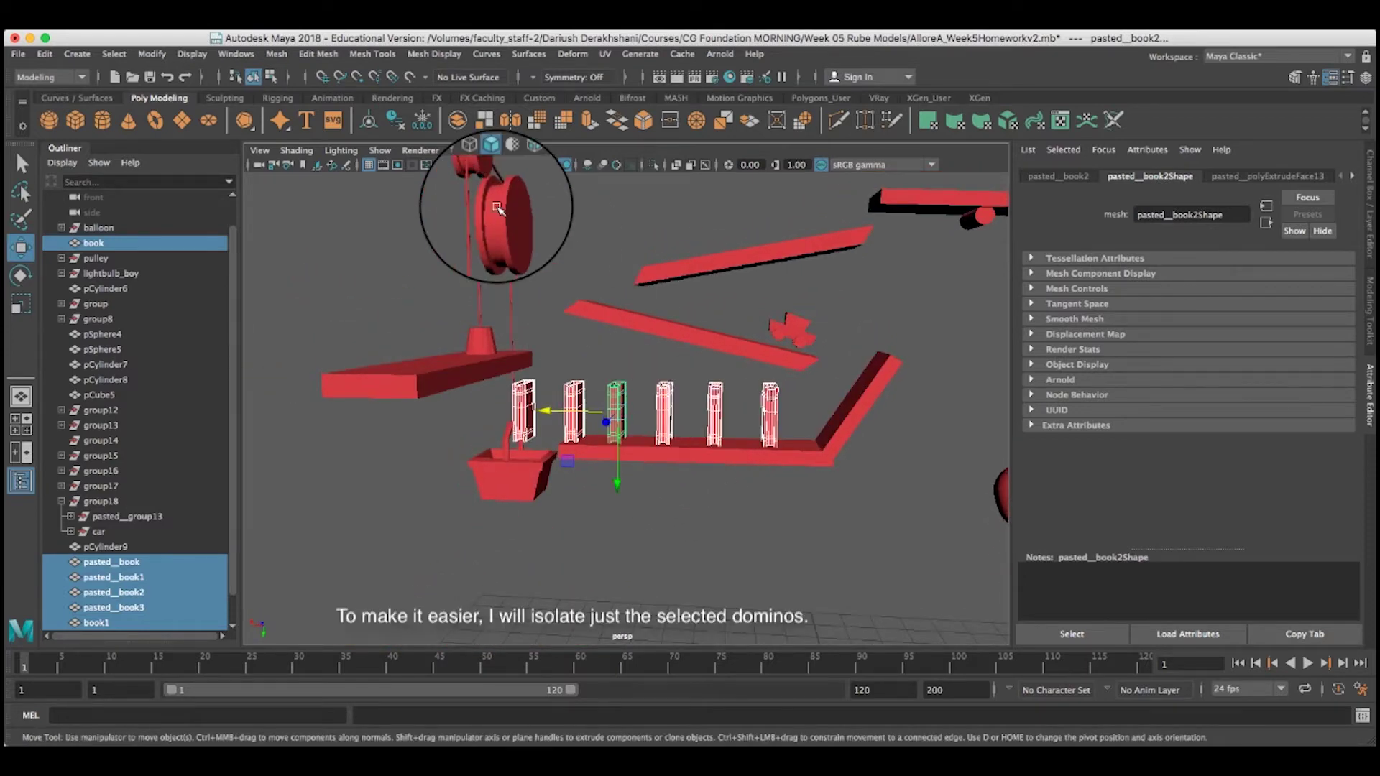
left_click(654, 168)
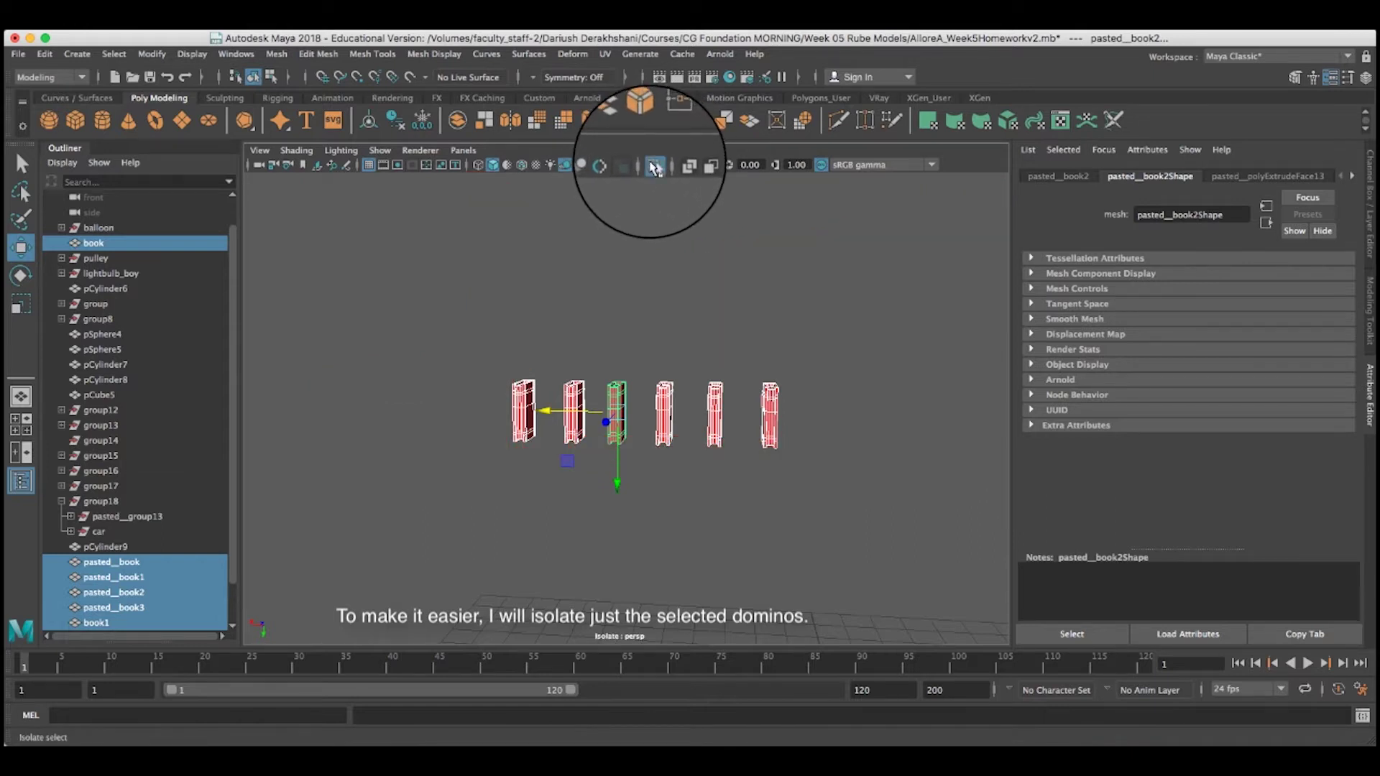
left_click(654, 167)
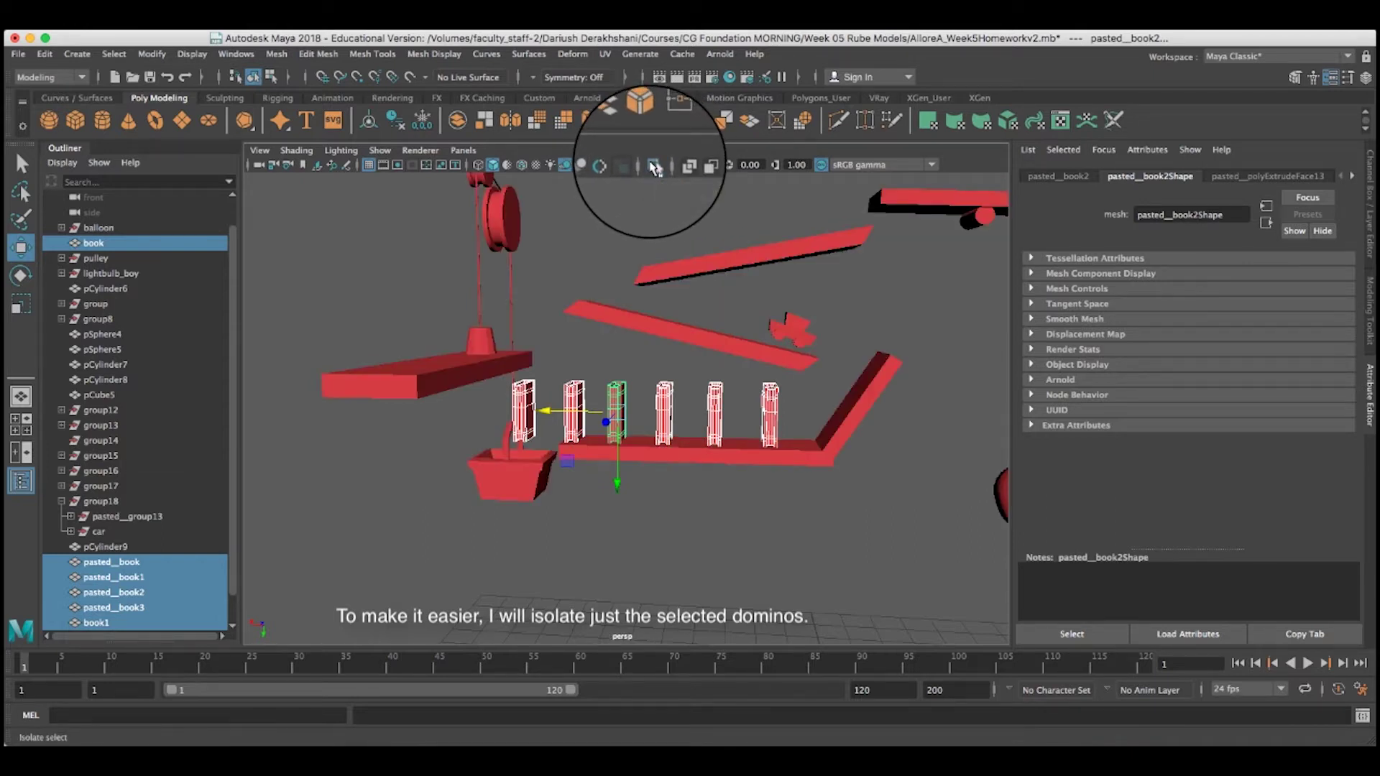
left_click(655, 167)
left_click(655, 167)
left_click(654, 167)
left_click_drag(604, 346, 637, 451, "alt")
scroll(732, 463, "up", 5)
scroll(637, 451, "down", 2)
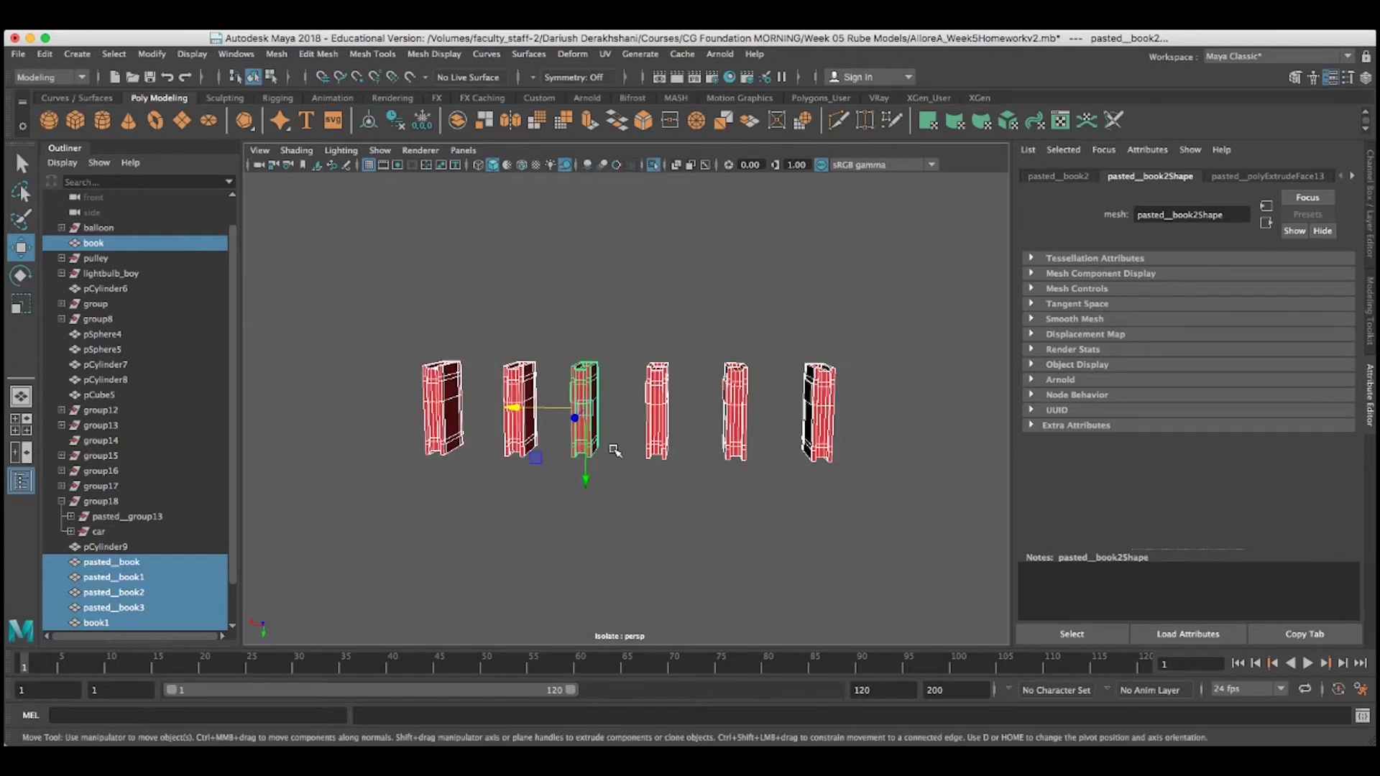
Move the dominoes' pivot down and along X to the bottom edge, then test-tip them.
key("e")
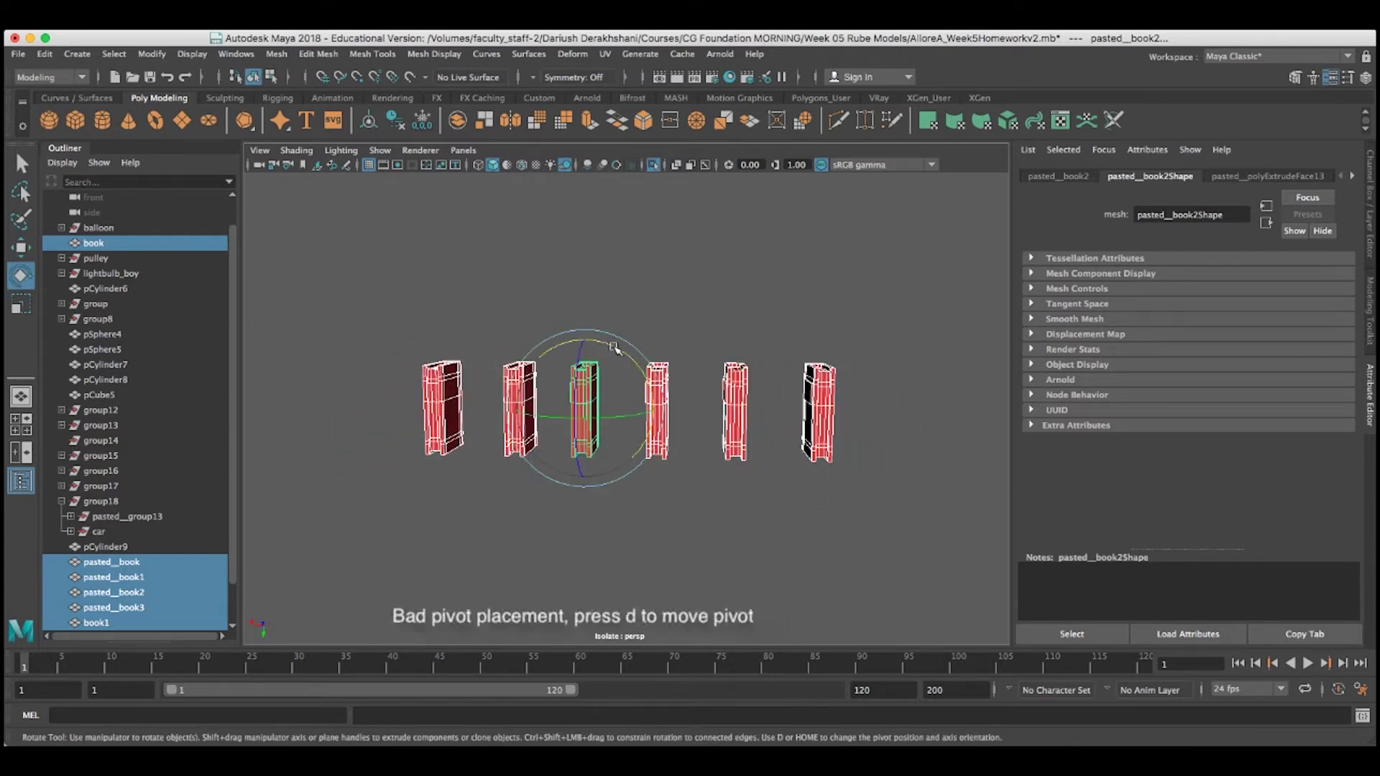
left_click_drag(613, 346, 684, 331)
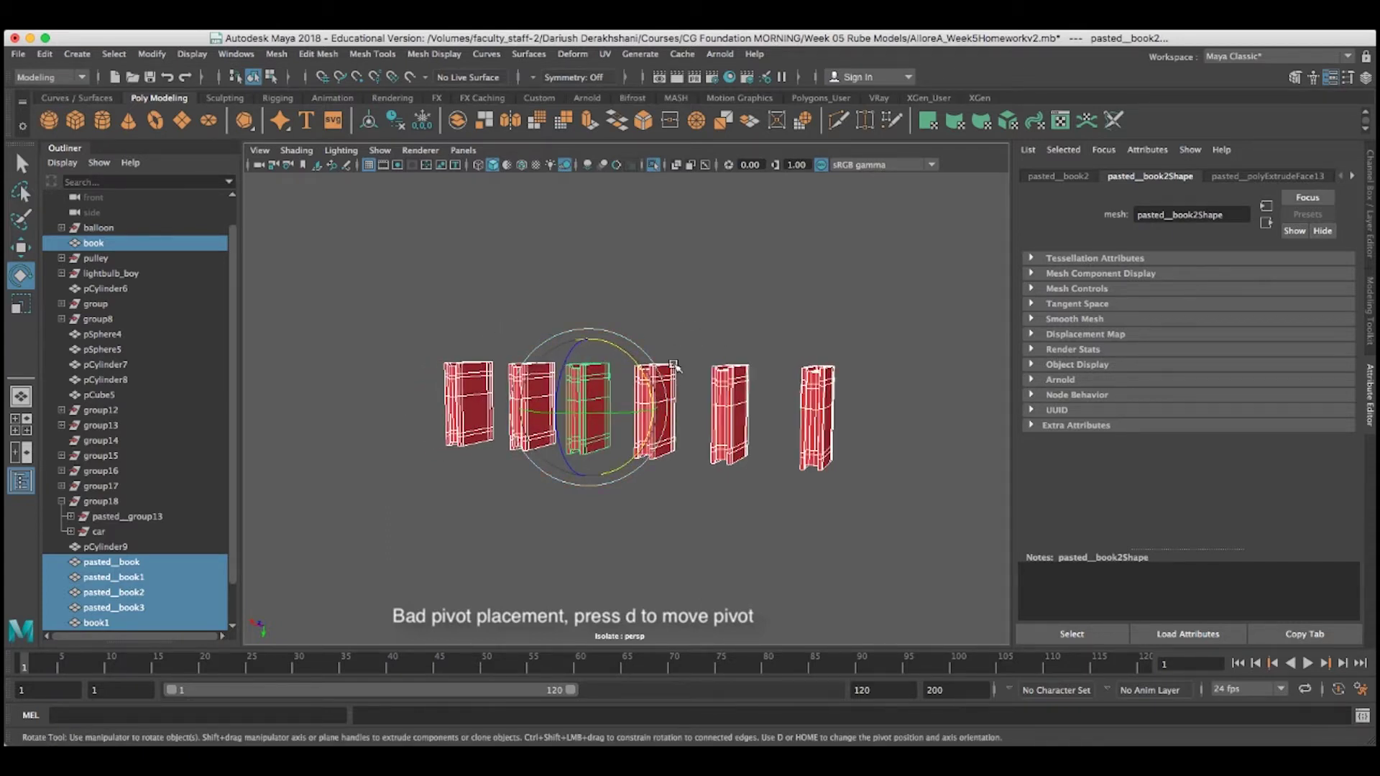
key("d")
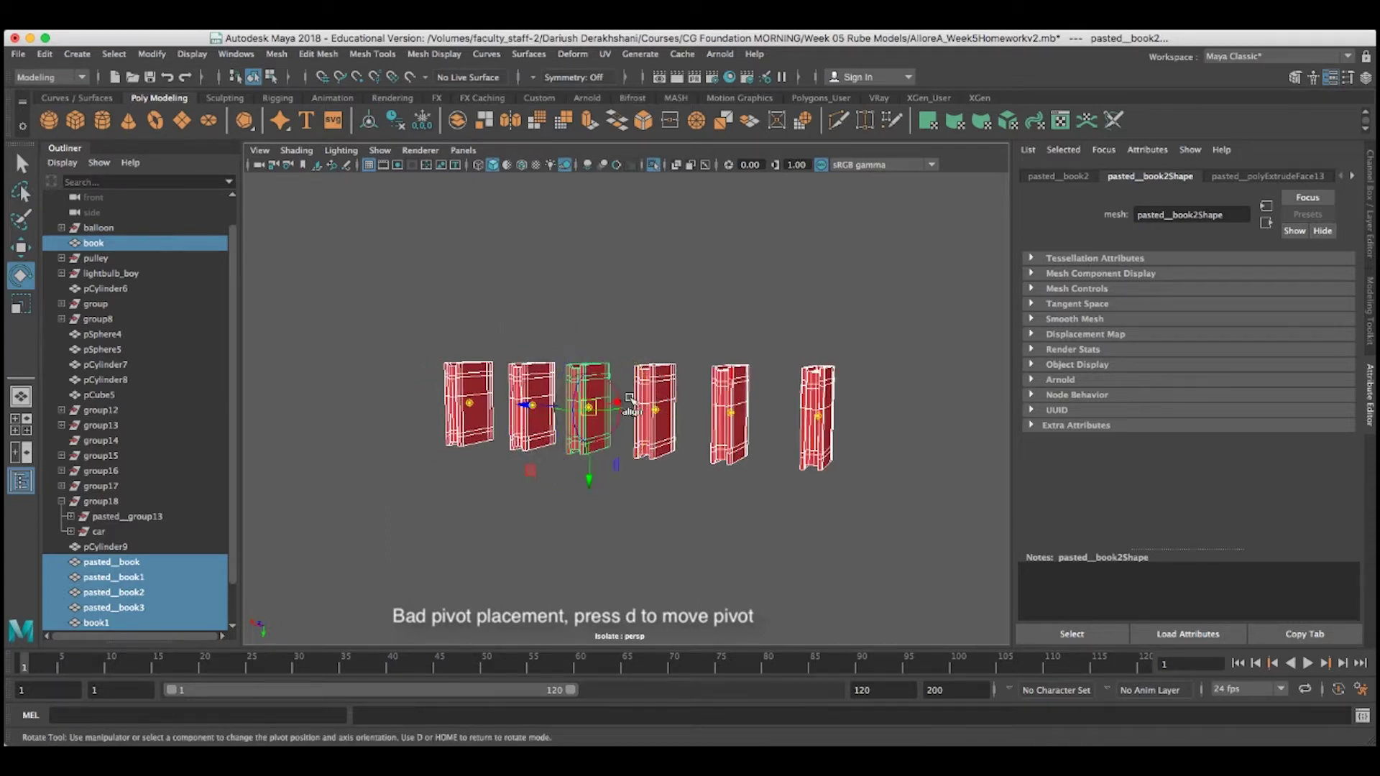
left_click_drag(589, 476, 606, 505)
key("d")
key("d")
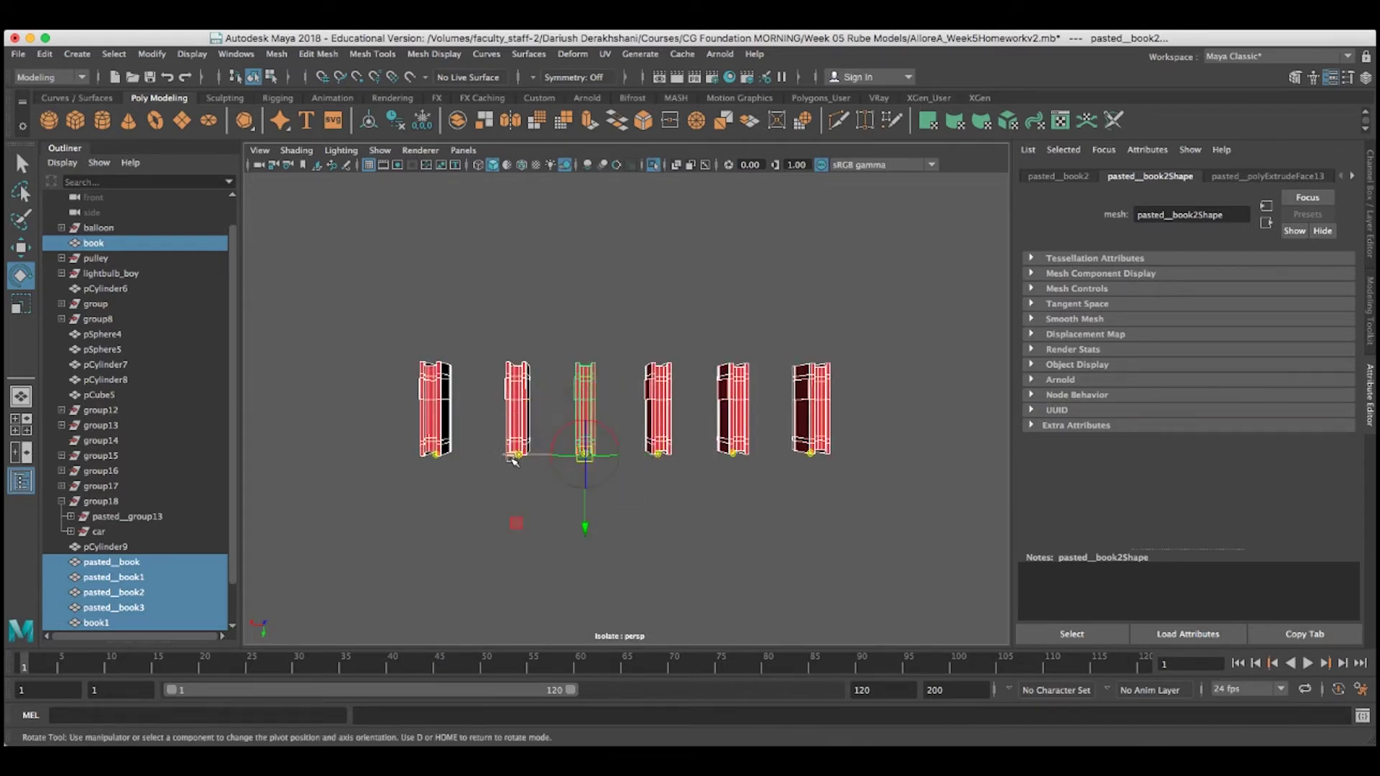
left_click_drag(508, 455, 496, 455)
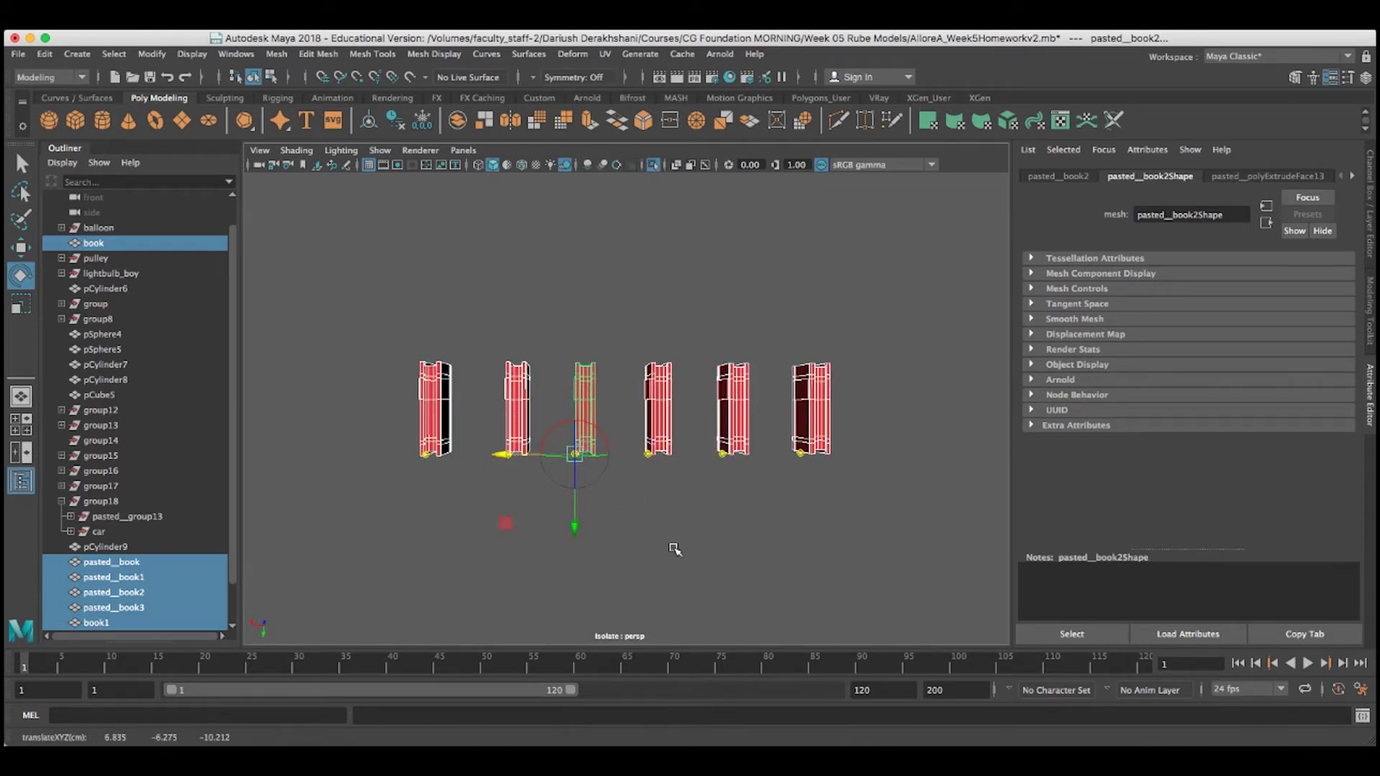
left_click_drag(636, 424, 571, 415)
Undo the test rotations and key the dominoes' Rotate X upright at frame 1.
key("z")
key("ctrl+a")
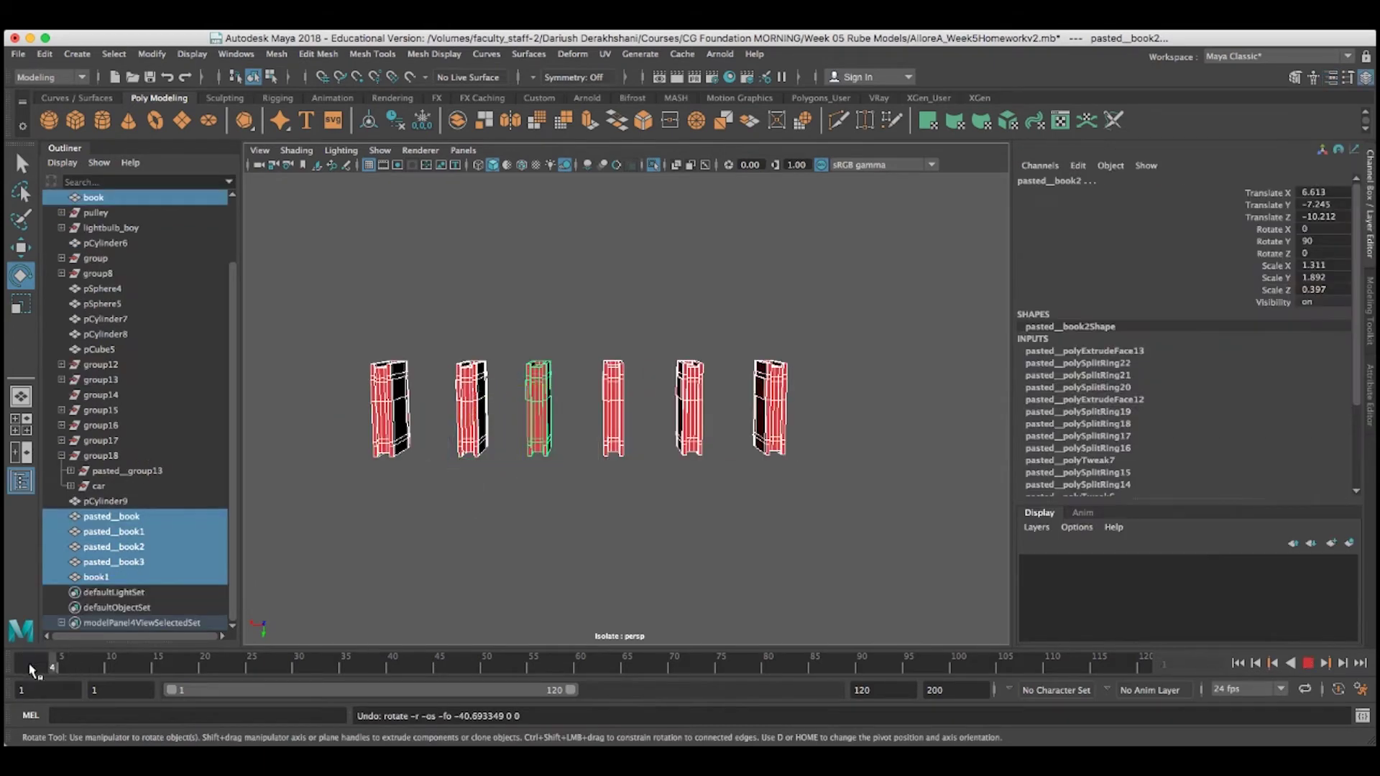
key("z")
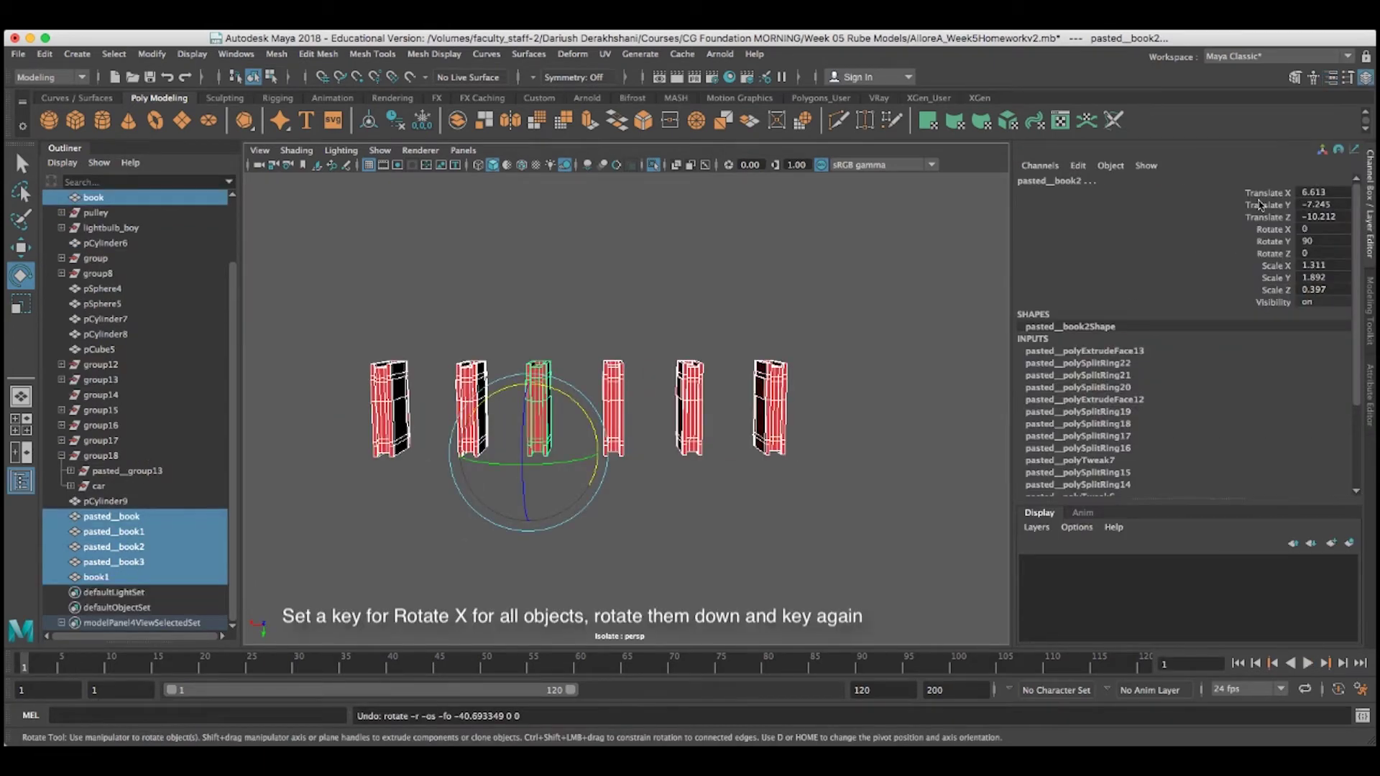
left_click(1269, 229)
right_click(1214, 232)
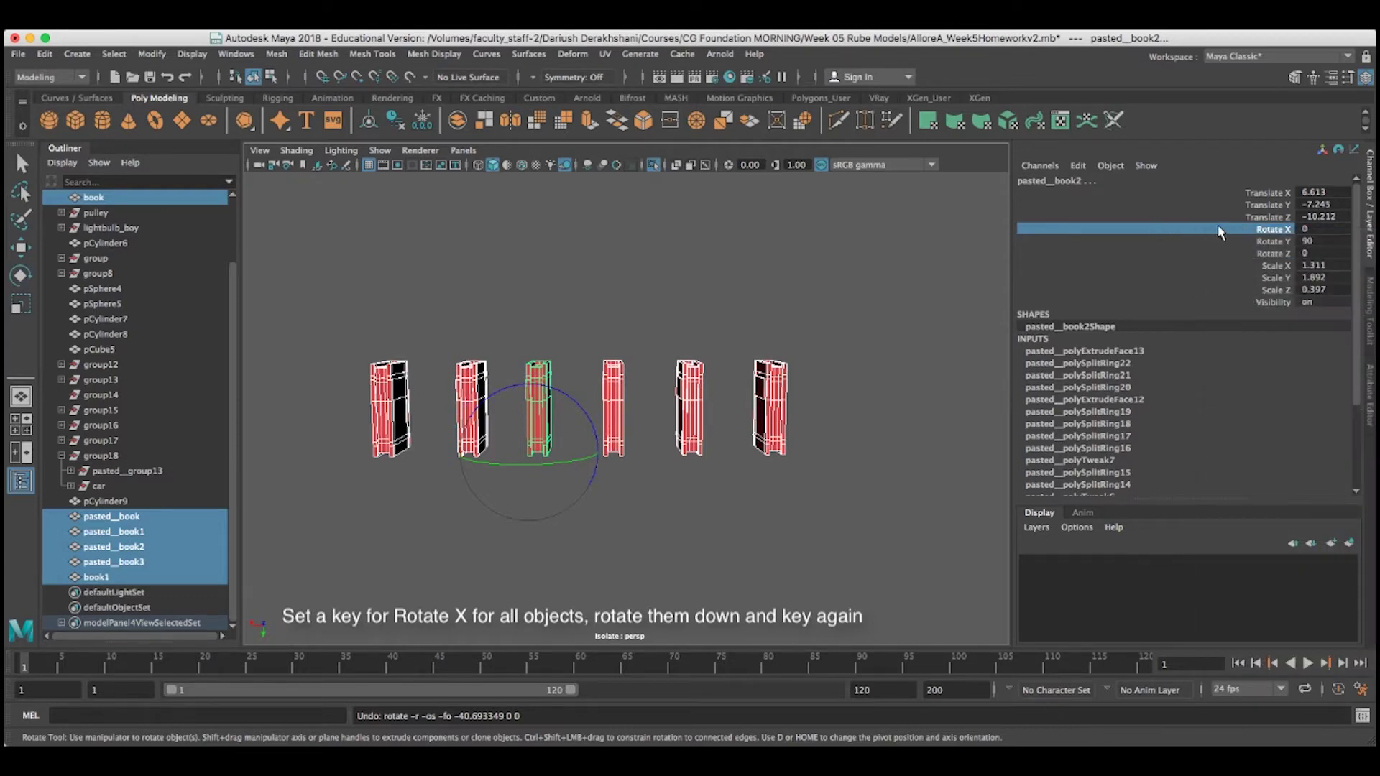
right_click(1221, 231)
left_click(1266, 260)
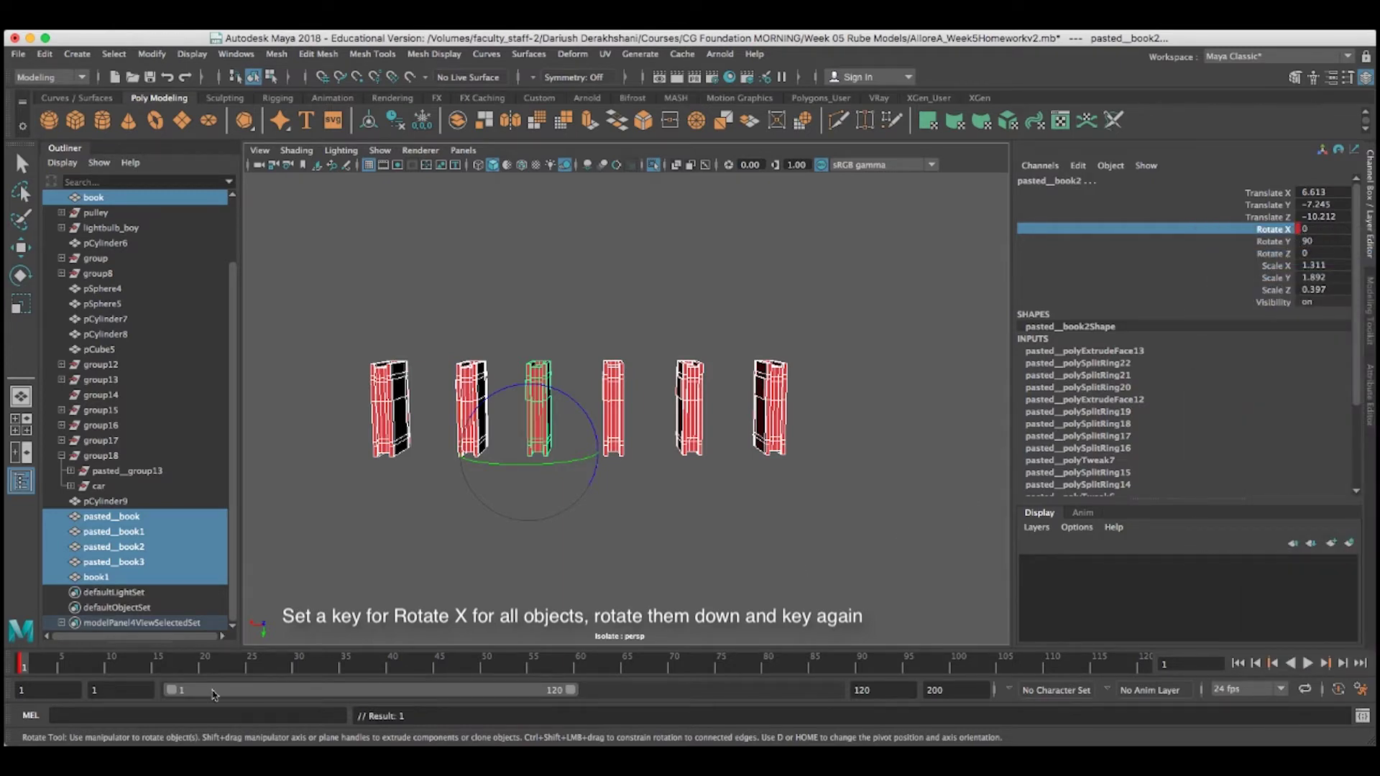
At frame 5, tip the dominoes to Rotate X -75.739 and key it.
key("alt+v")
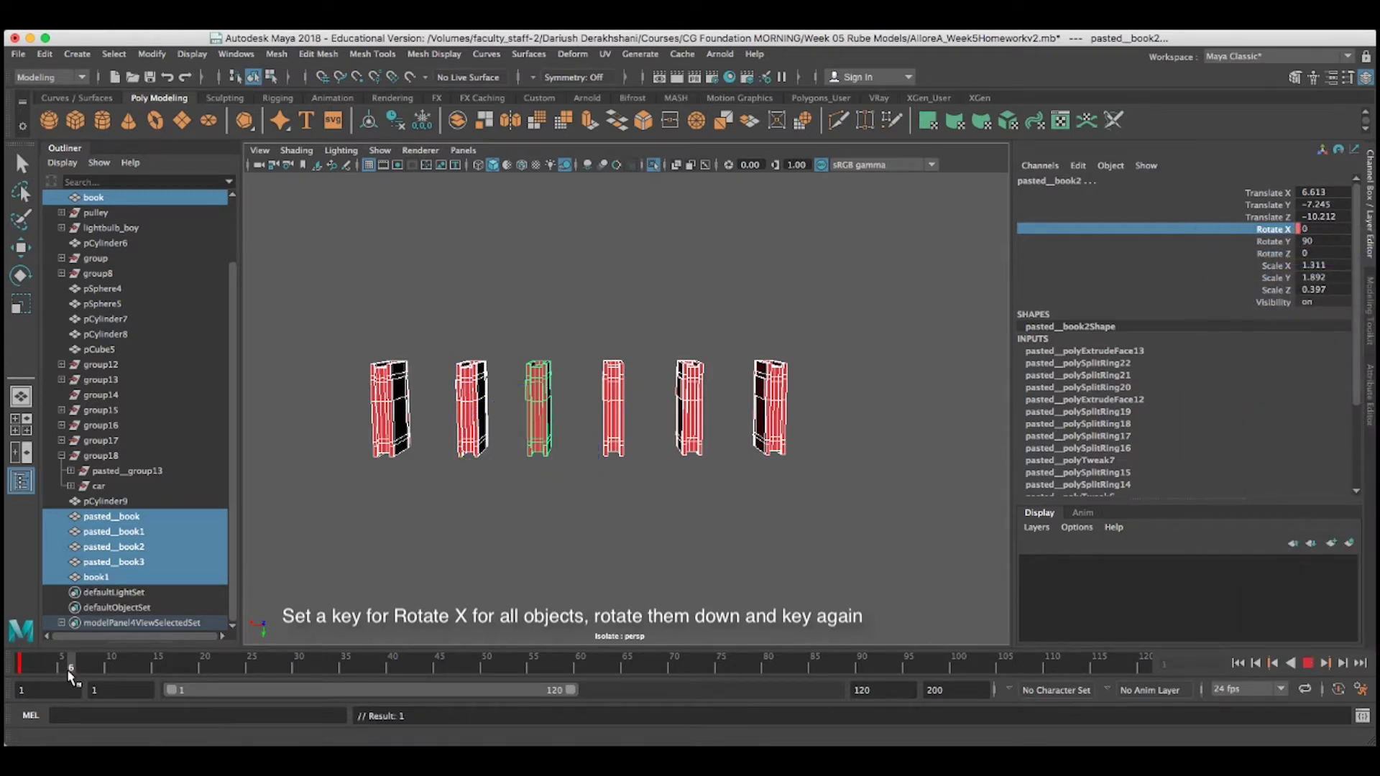
key("alt+v")
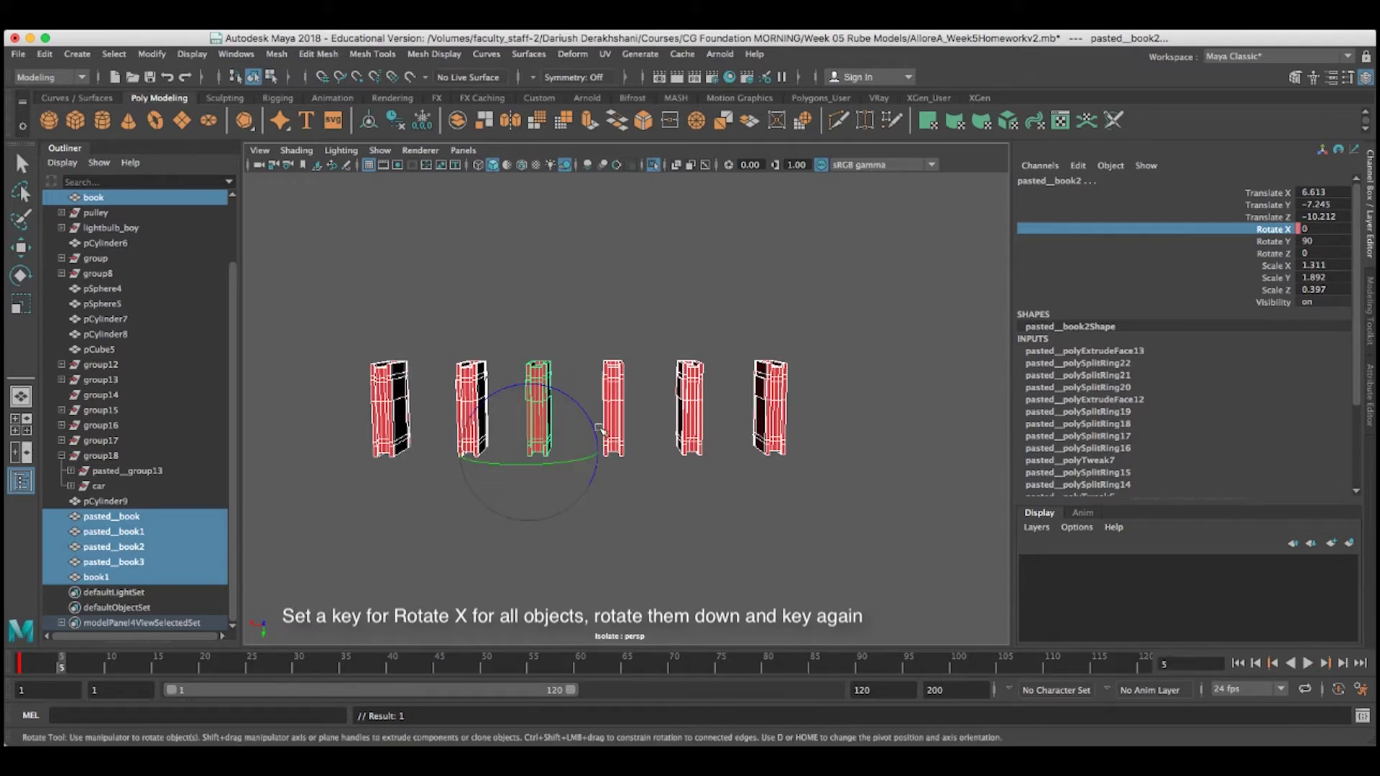
left_click_drag(587, 408, 506, 416)
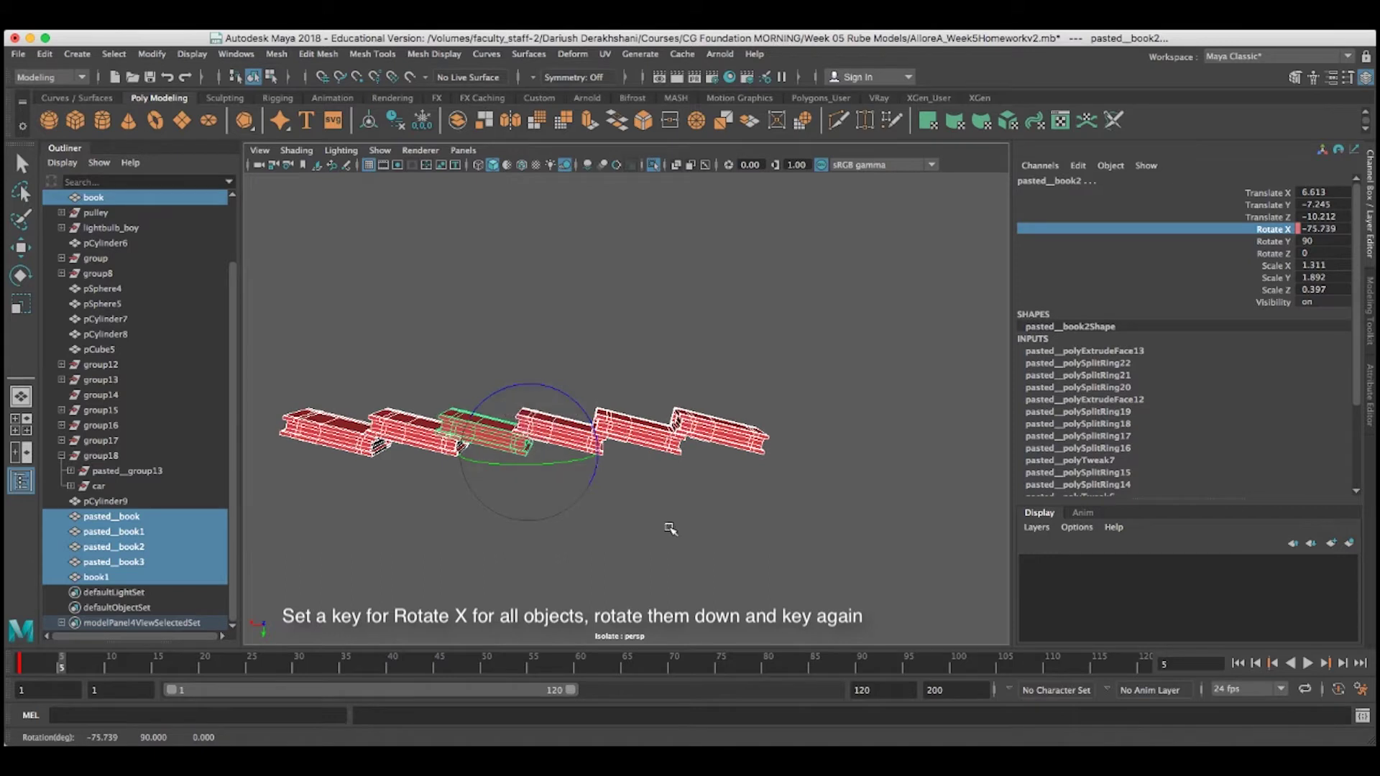
right_click(1156, 232)
left_click(1156, 255)
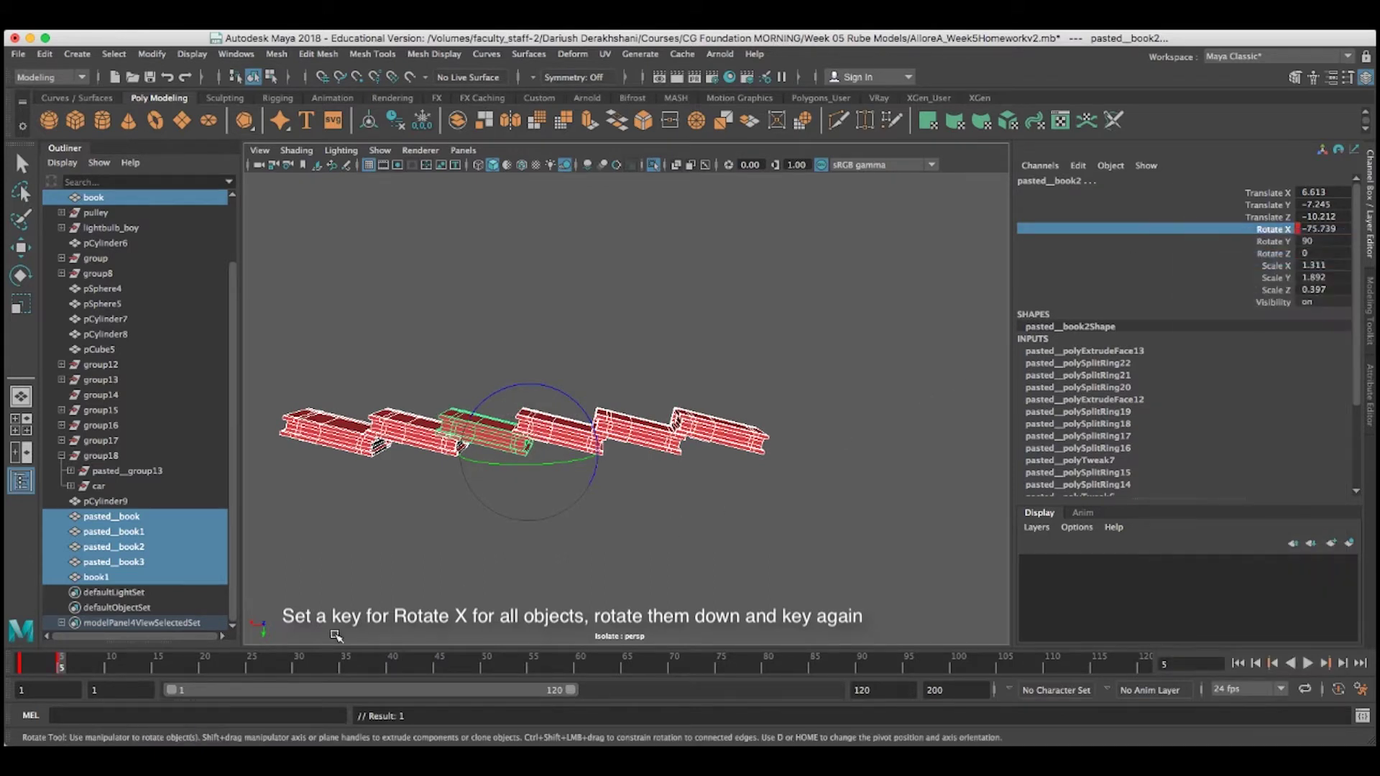
Play the animation twice to check the dominoes' fall.
key("alt+v")
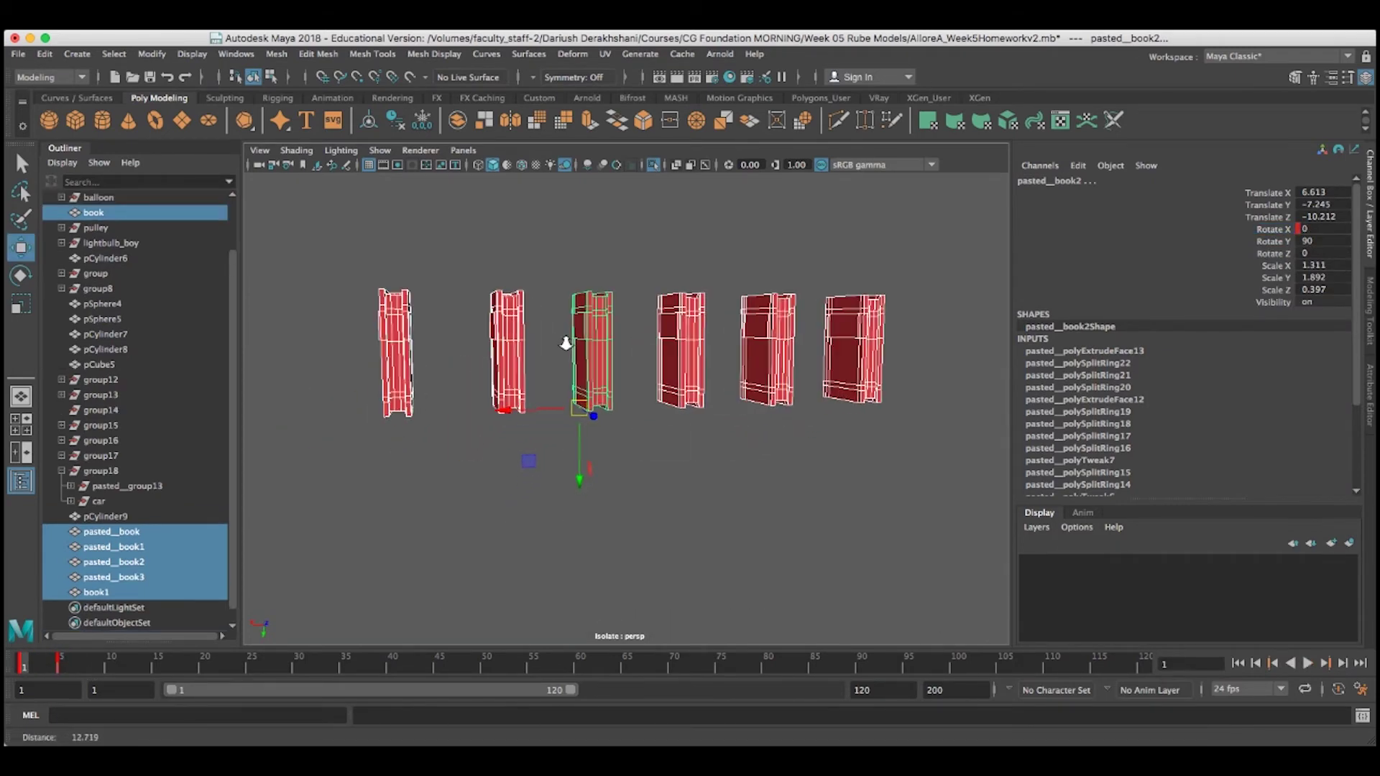
key("alt+v")
key("w")
key("alt+v")
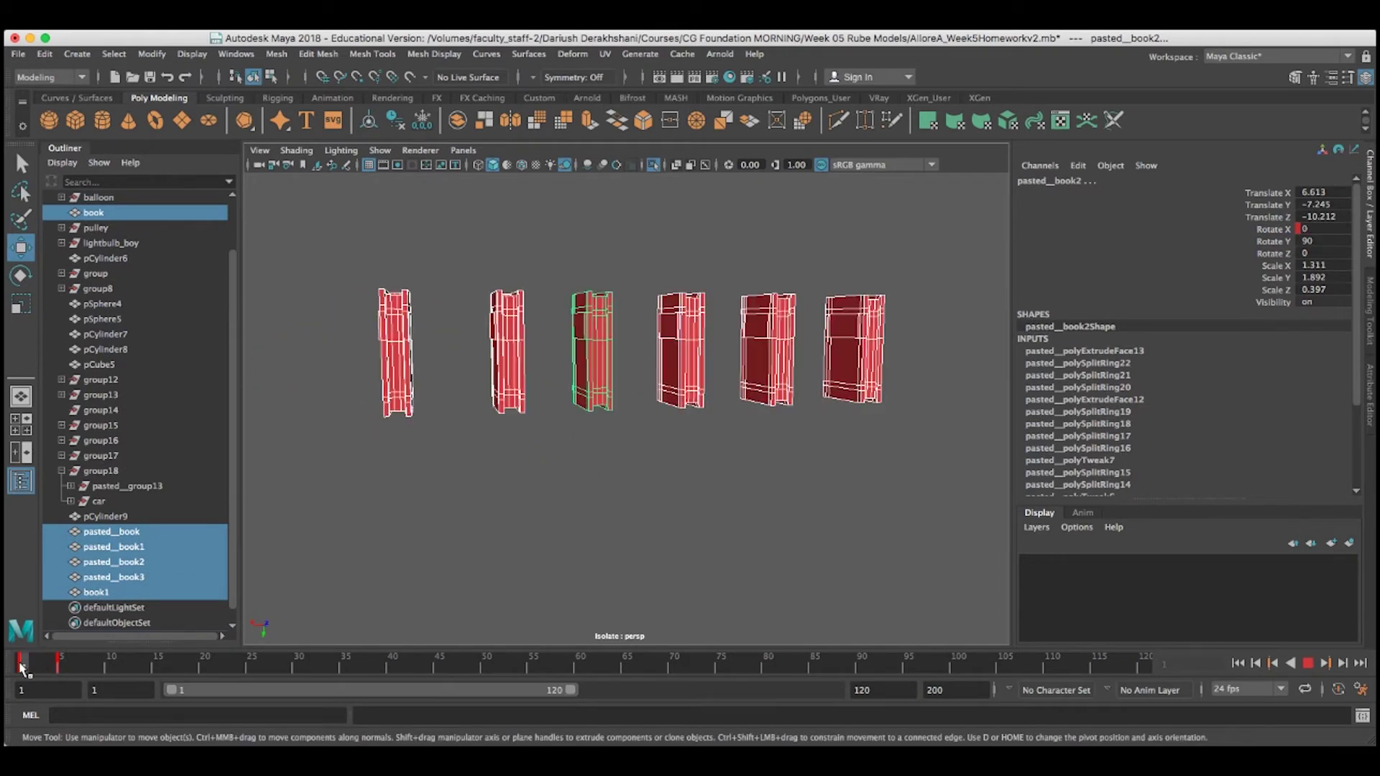
key("alt+v")
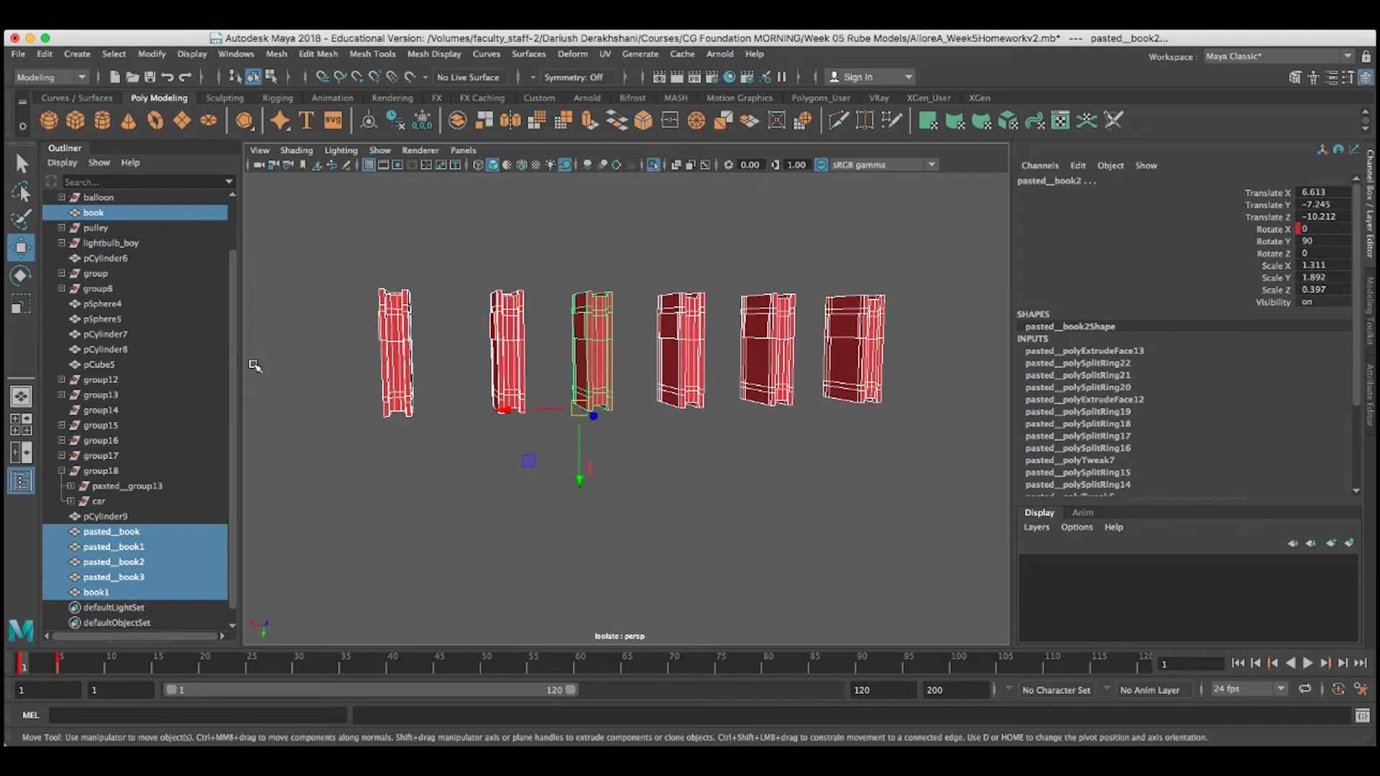
Open the Graph Editor, select the Rotate X keys, and move the window below the viewport.
left_click(236, 53)
mouse_move(317, 138)
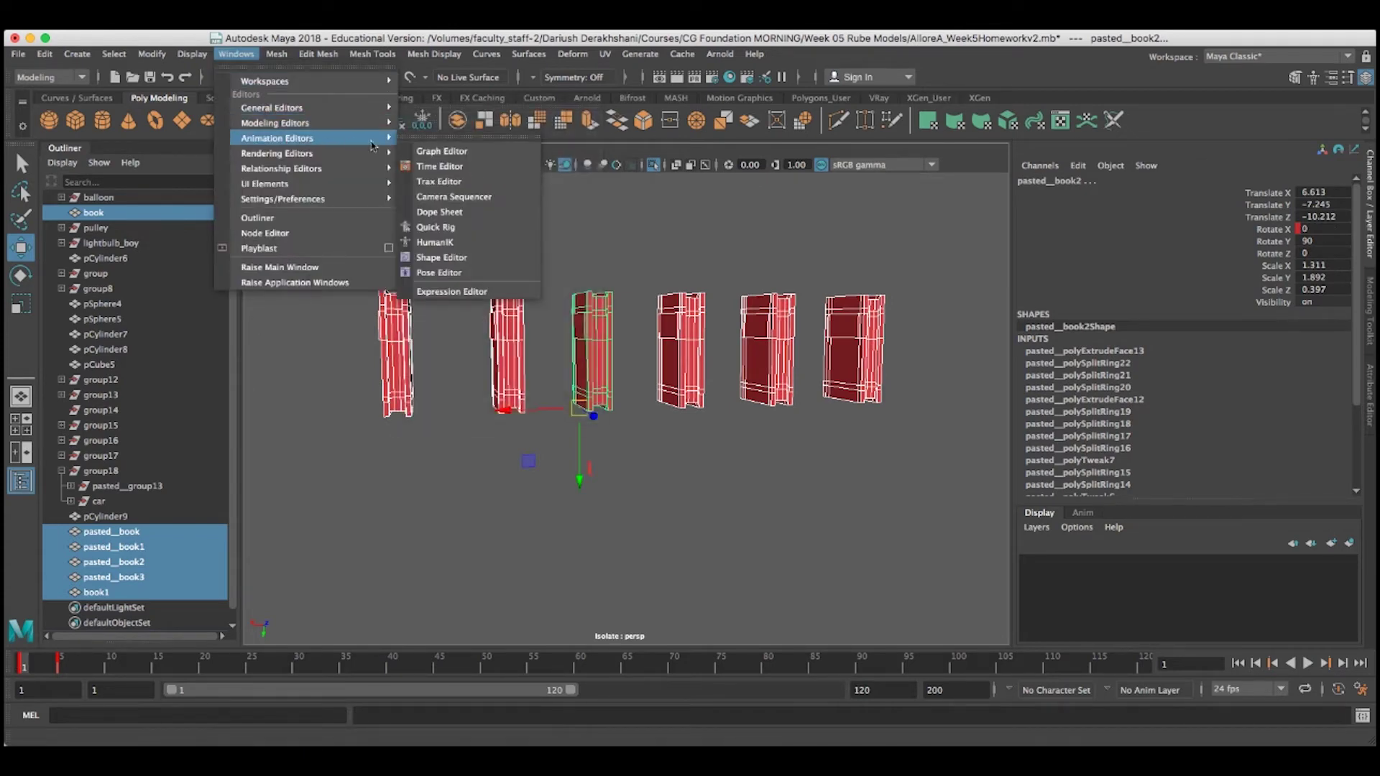
left_click(495, 158)
left_click_drag(388, 117, 517, 283)
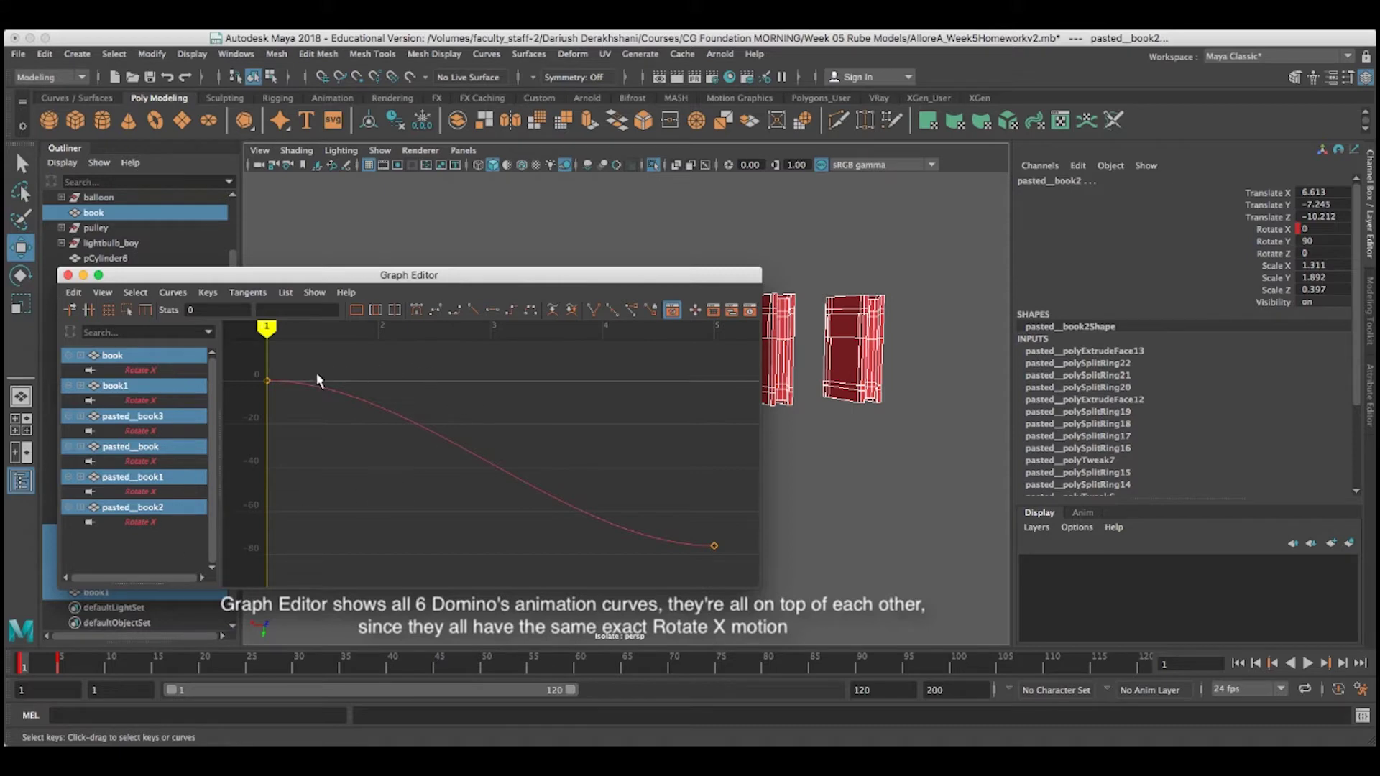
left_click_drag(248, 363, 714, 567)
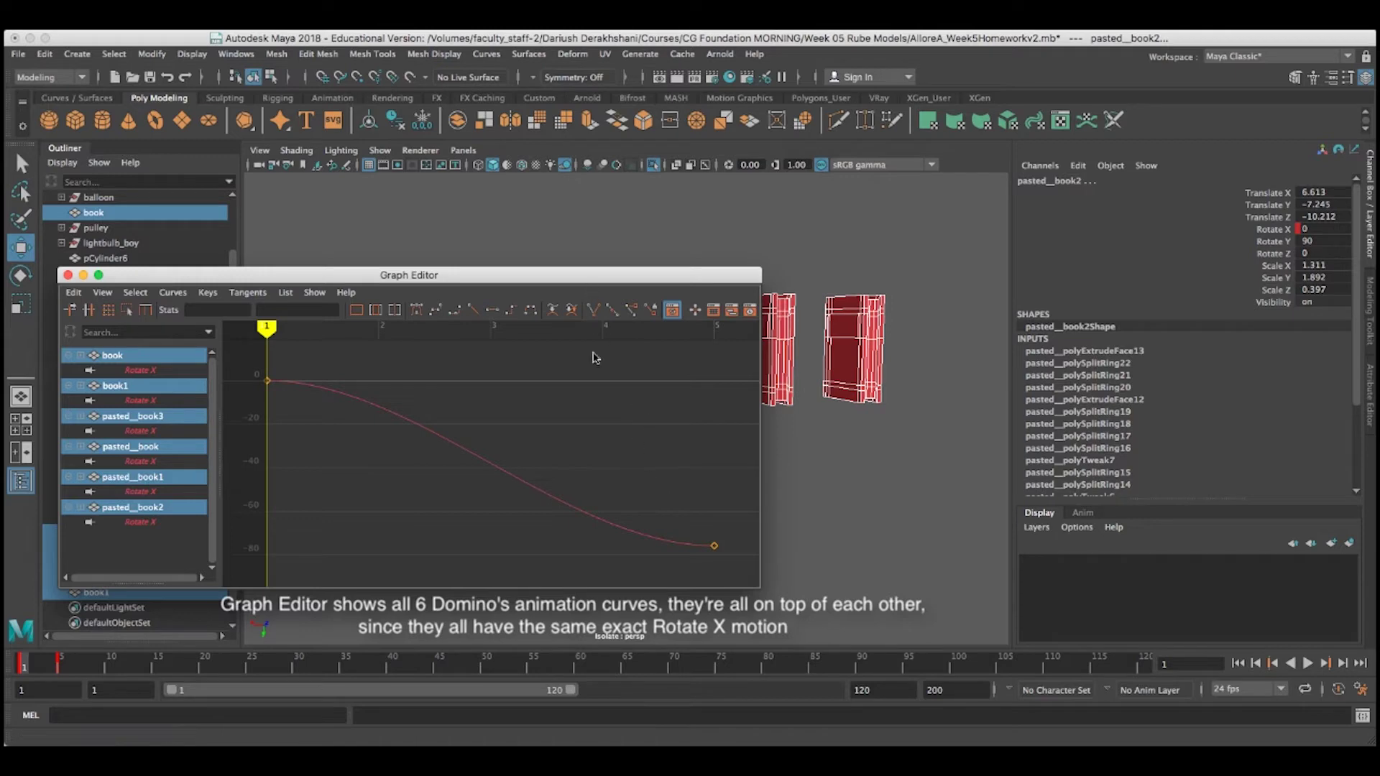
left_click_drag(551, 279, 529, 433)
Deselect the first domino and marquee-select both Rotate X keys of the five later curves.
middle_click_drag(626, 332, 665, 265, "alt")
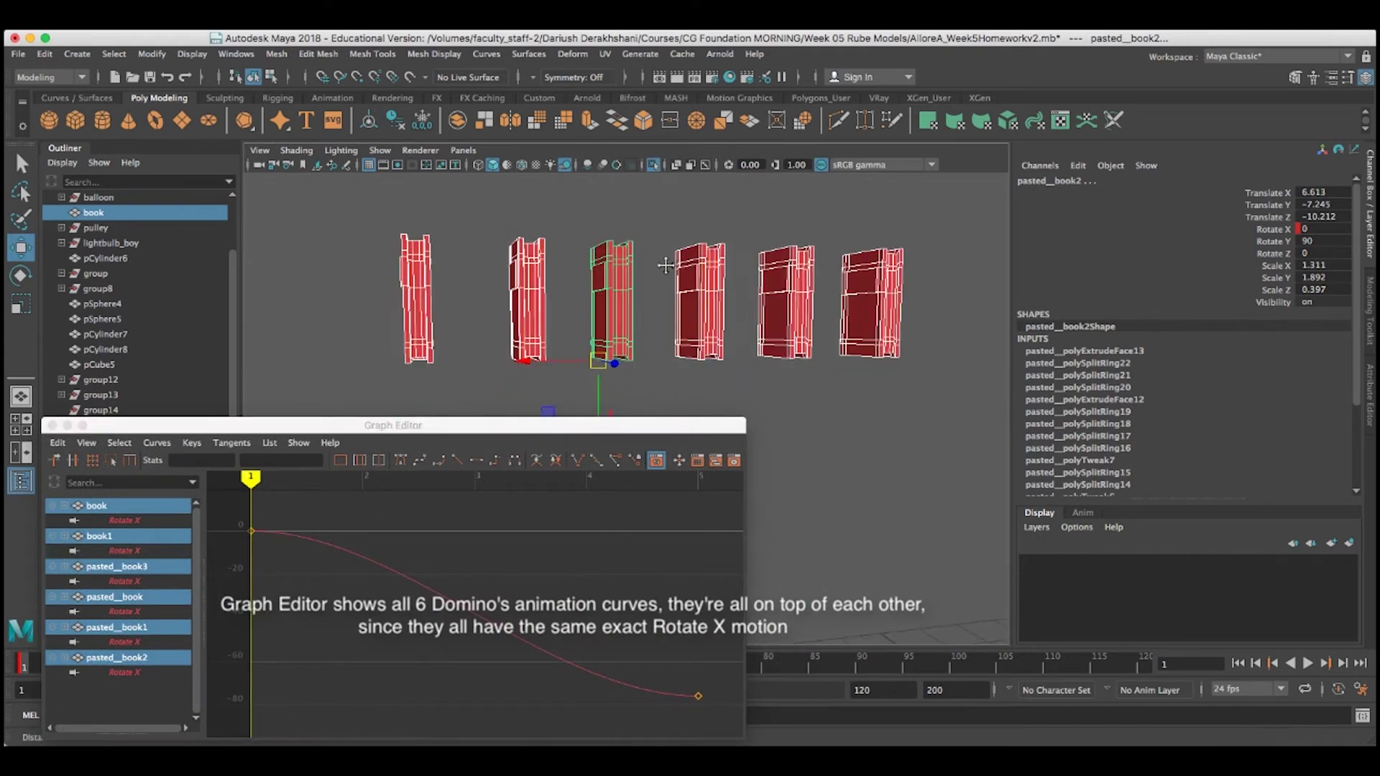
left_click_drag(665, 266, 644, 321, "alt")
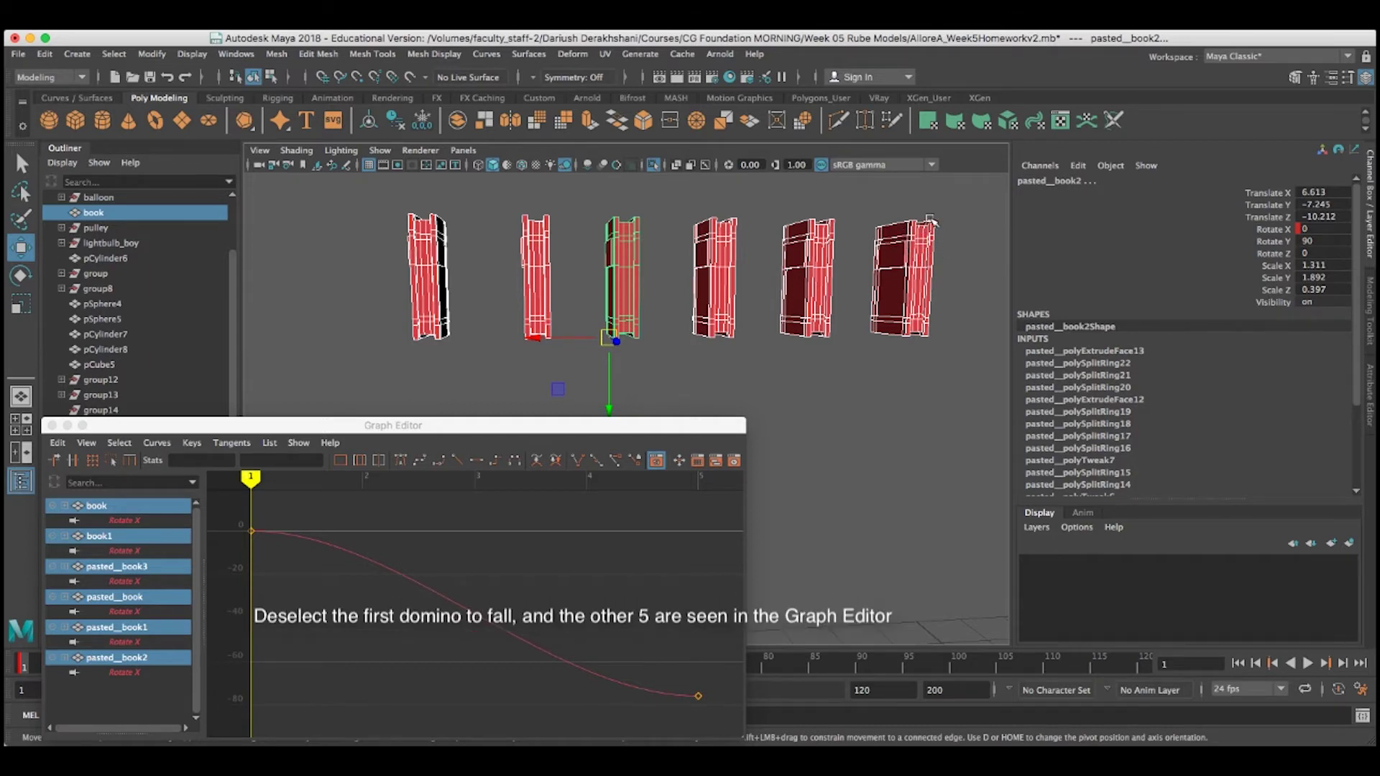
mouse_move(943, 209)
left_mouse_down("alt")
mouse_move(922, 223)
mouse_move(932, 210)
left_mouse_up("alt")
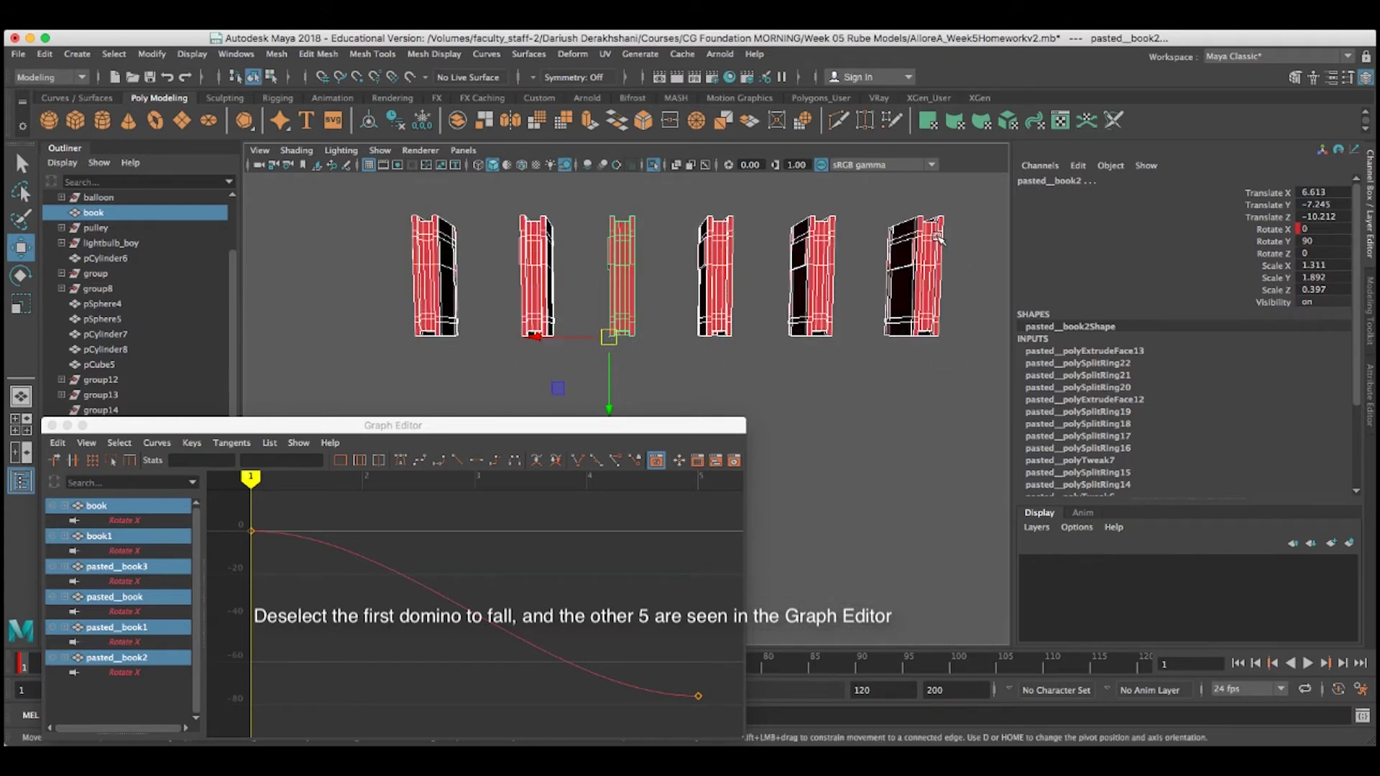
left_click(893, 238, "ctrl")
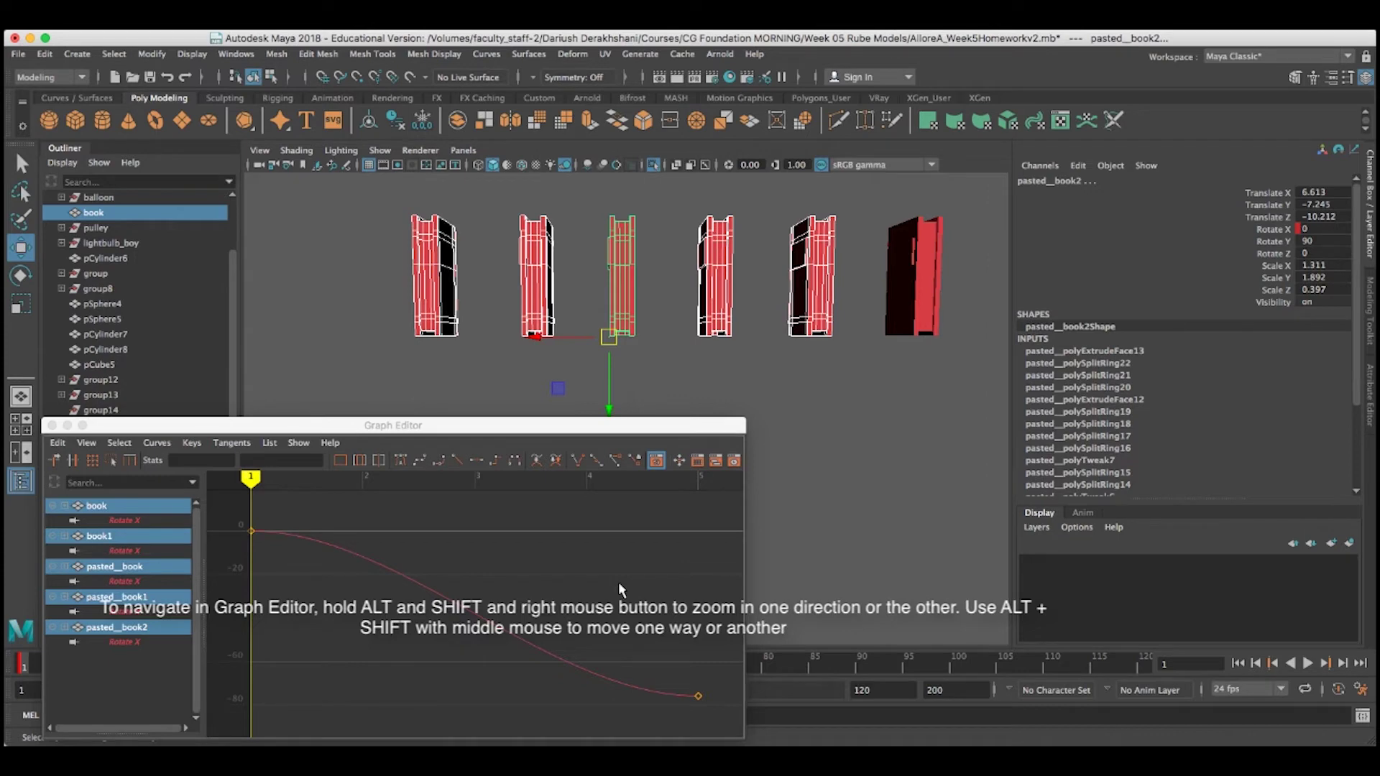
right_click_drag(618, 577, 604, 604, "alt+shift")
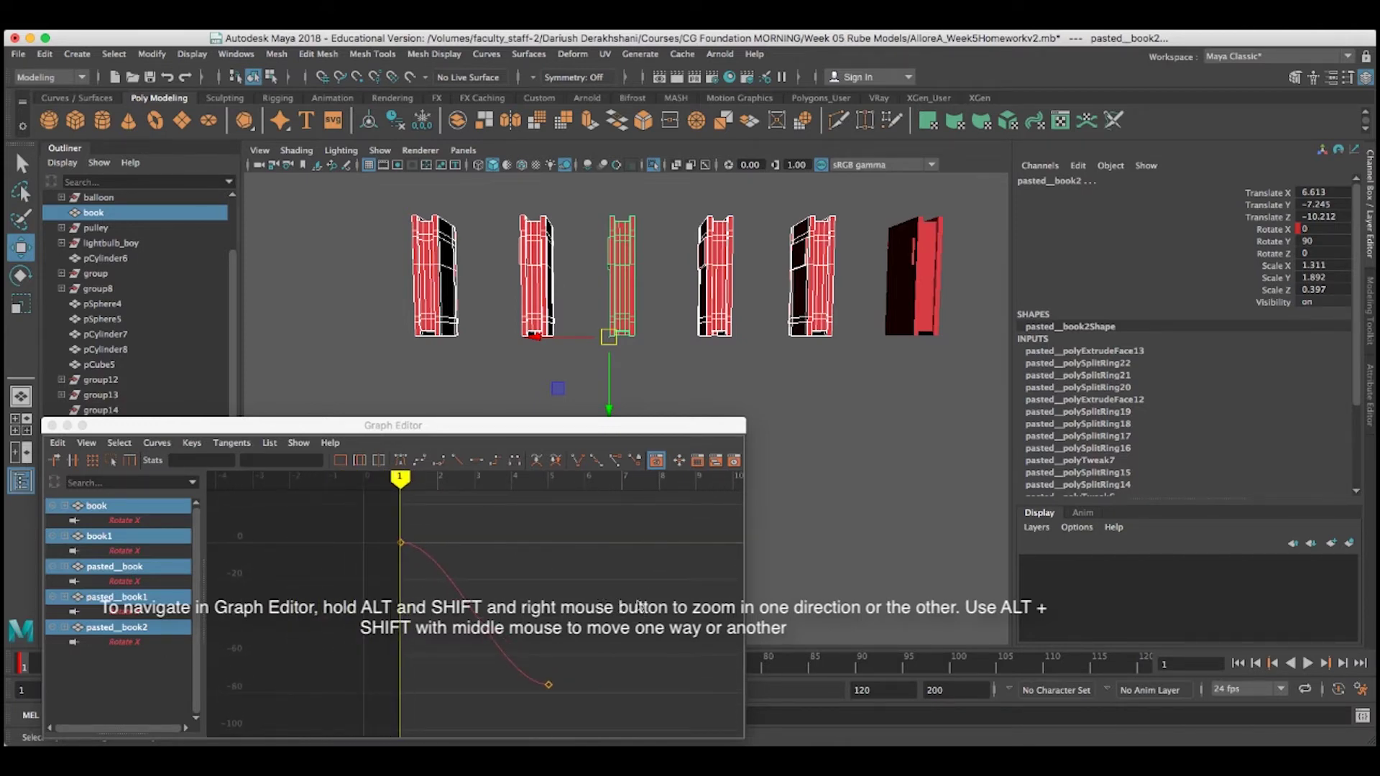
middle_click_drag(640, 605, 560, 593, "alt+shift")
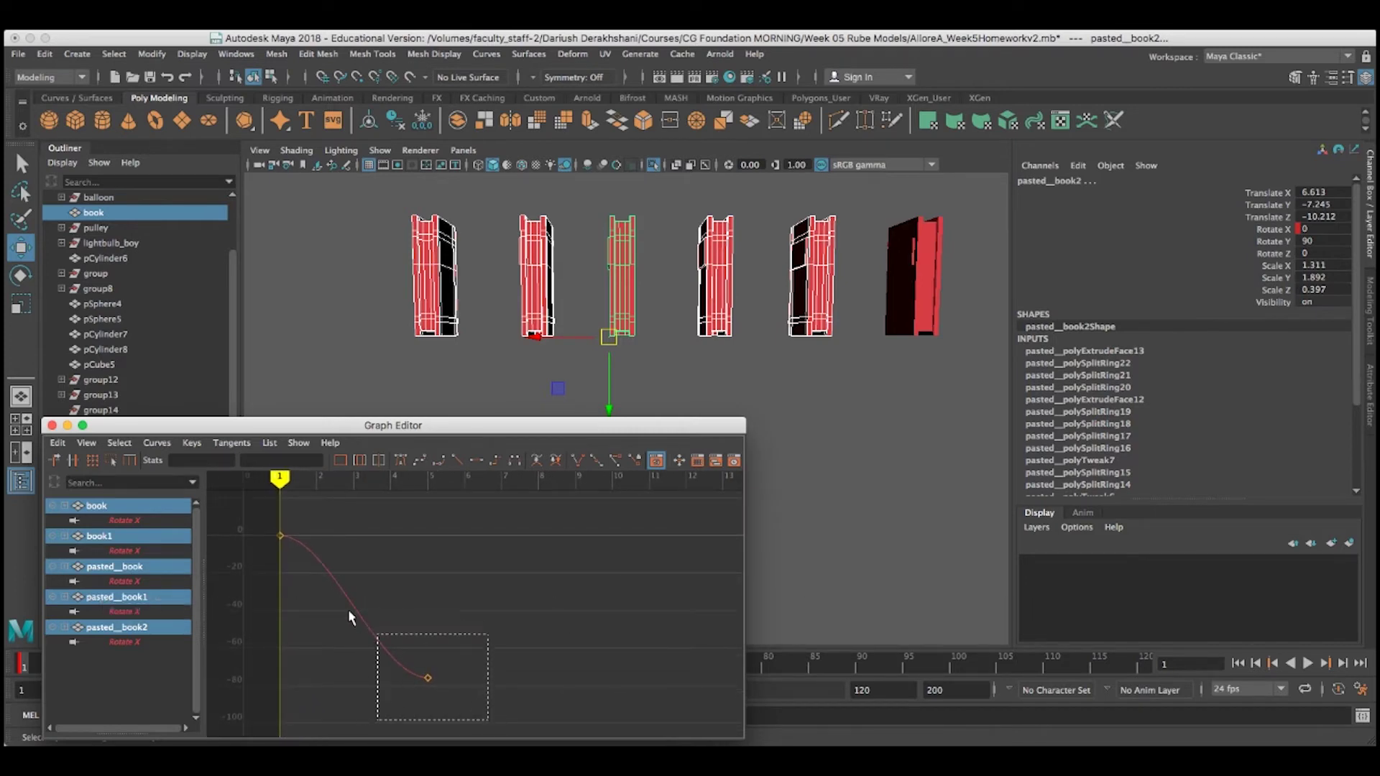
left_click_drag(348, 609, 254, 504)
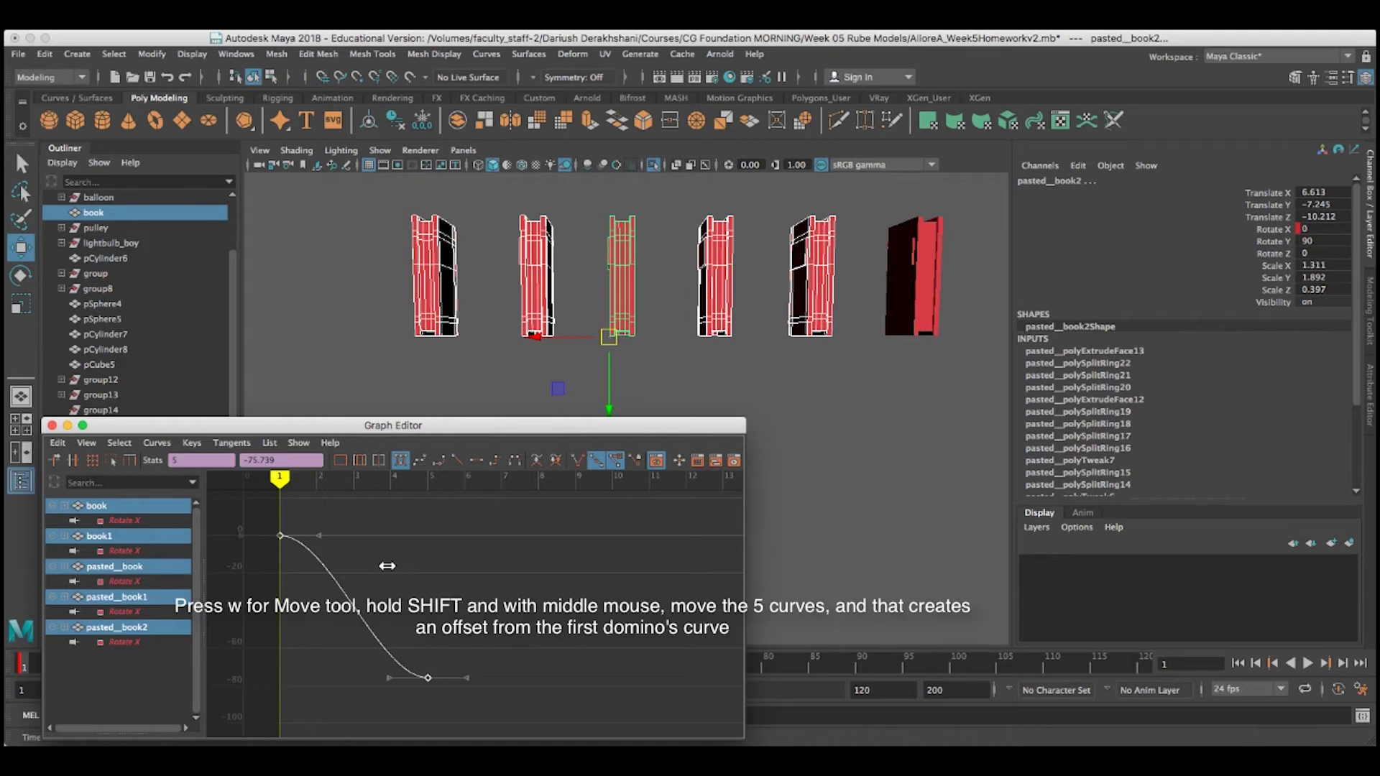
Shift the five later curves' keys three frames later, then deselect the last and fifth dominoes.
middle_click_drag(394, 566, 485, 568, "shift")
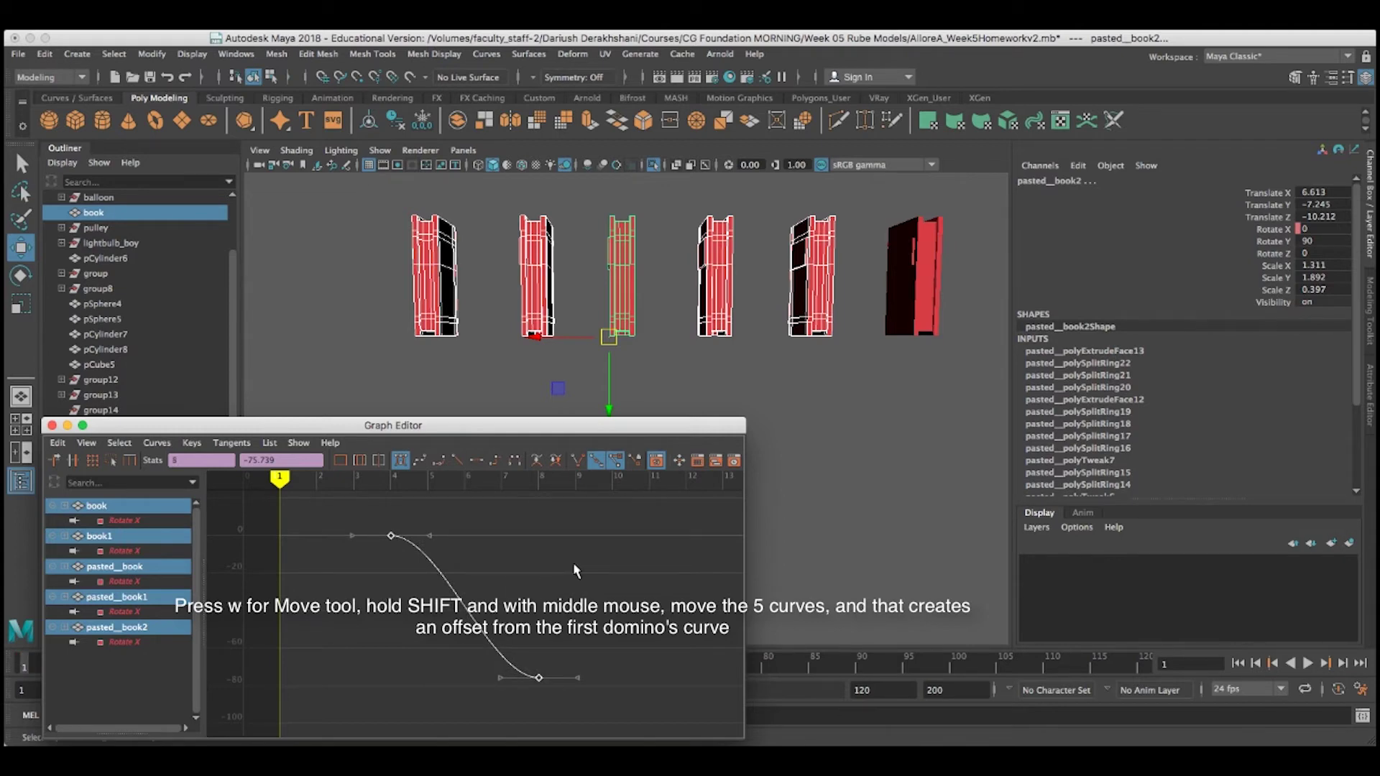
left_click(911, 289)
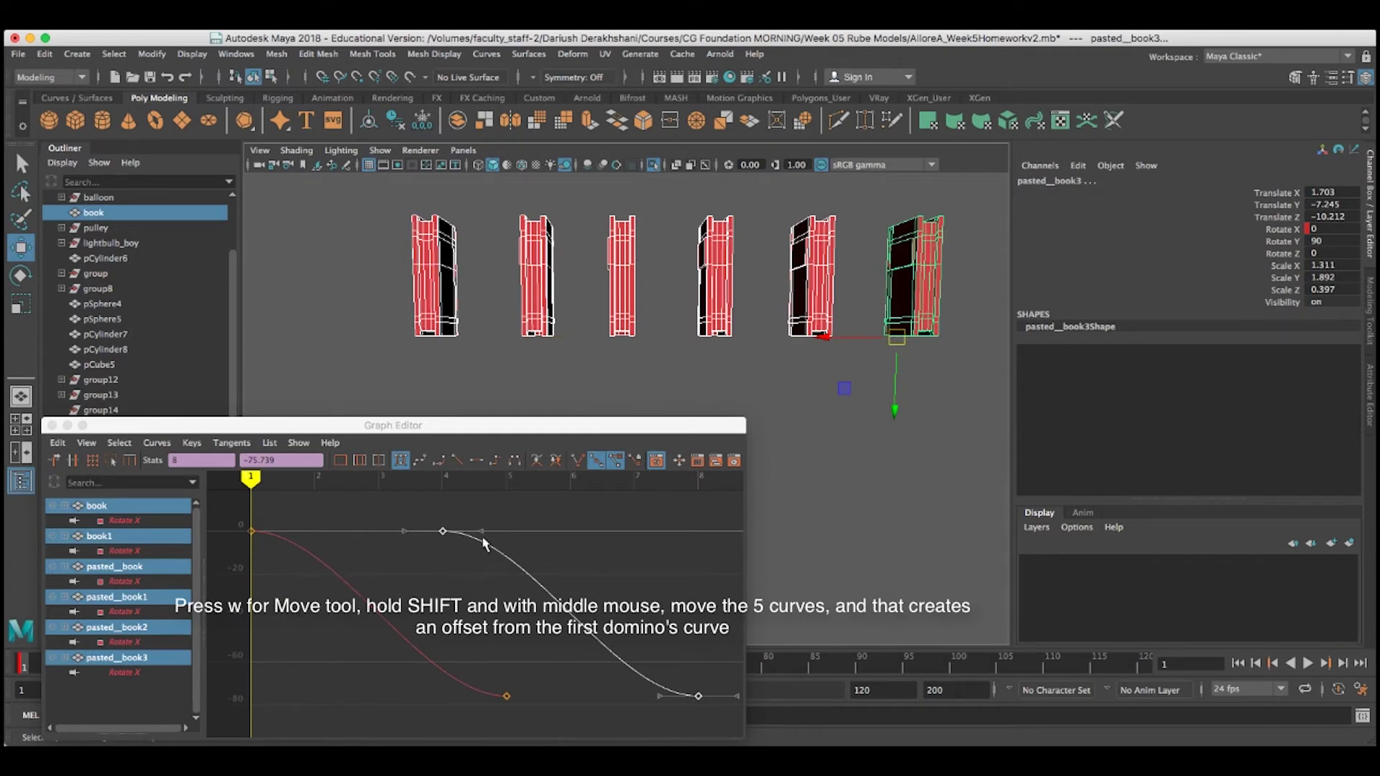
left_click(910, 273, "shift")
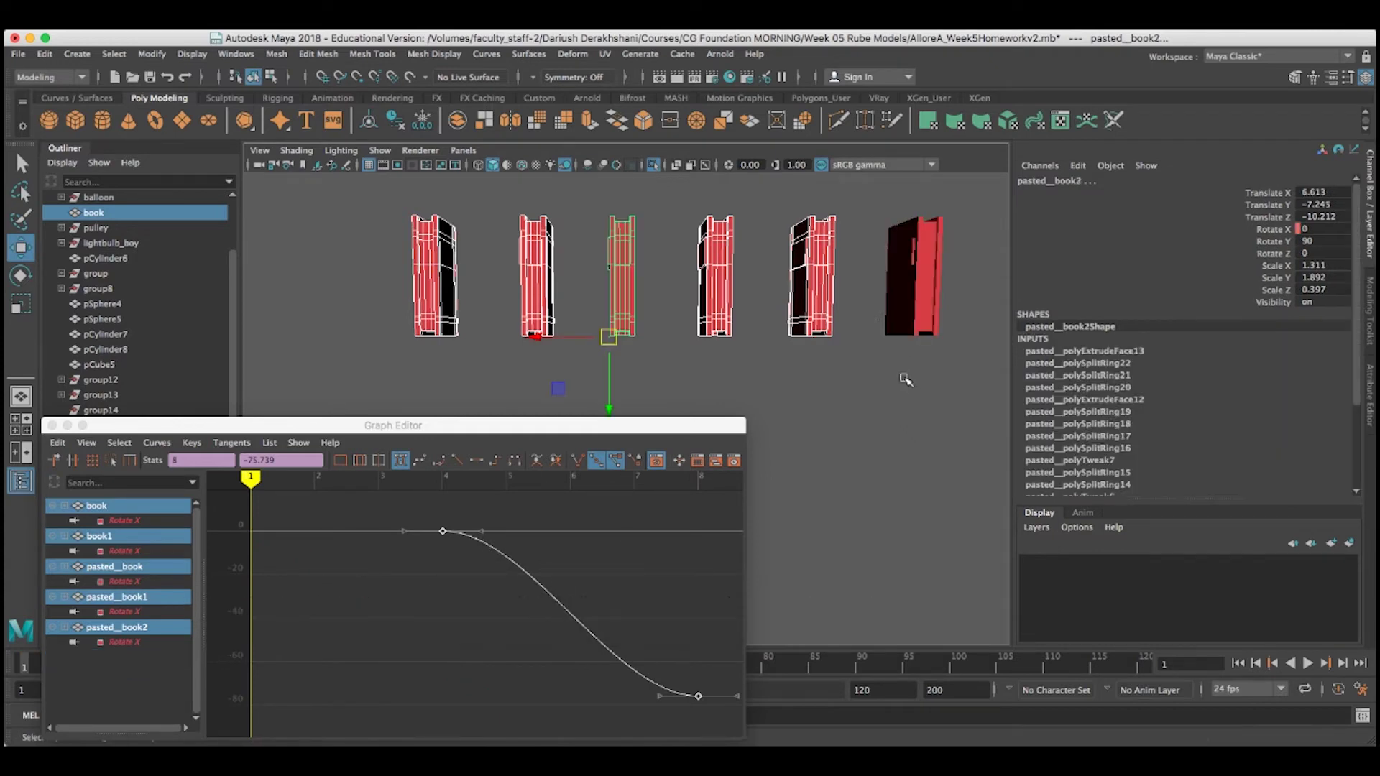
left_click(817, 255, "shift")
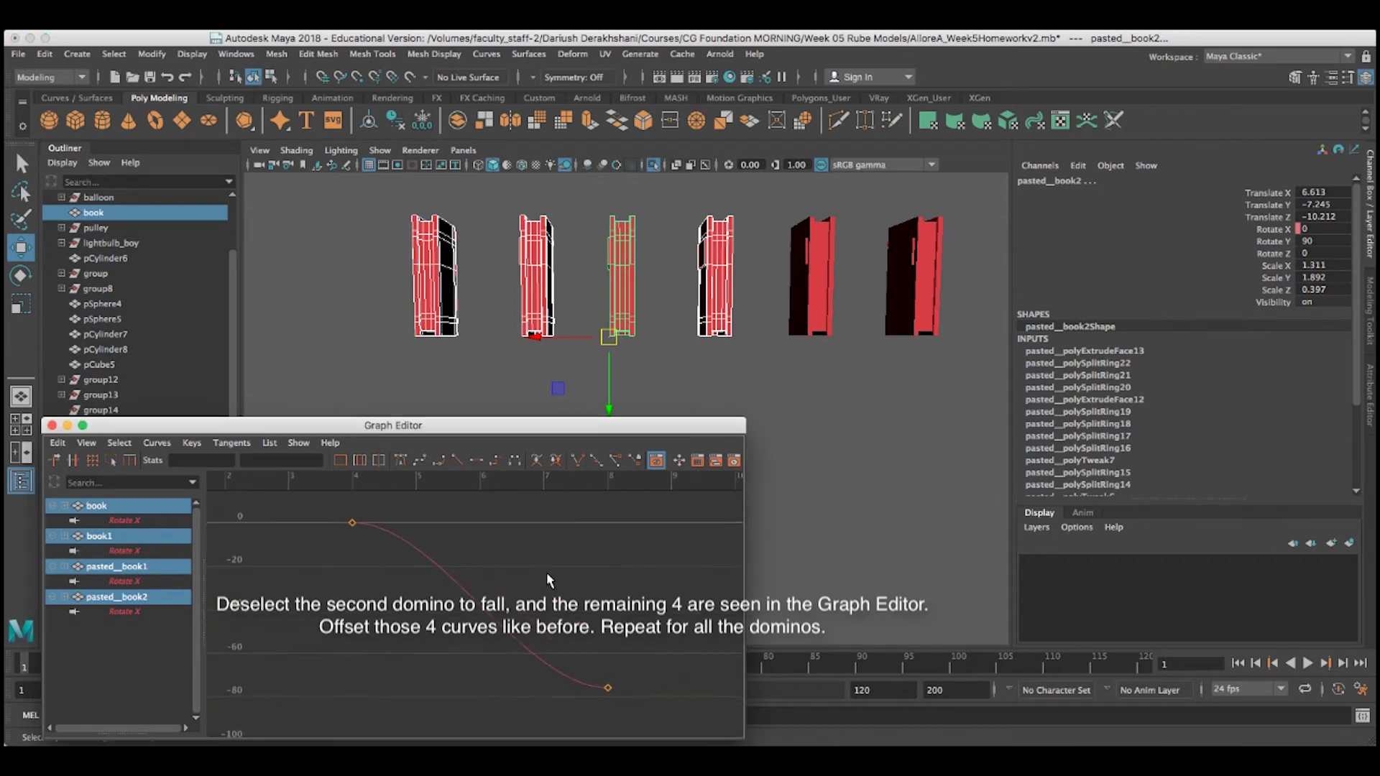
Delay the remaining four curves, then three curves, three more frames, dropping the fourth and third dominoes.
left_click_drag(571, 708, 381, 503)
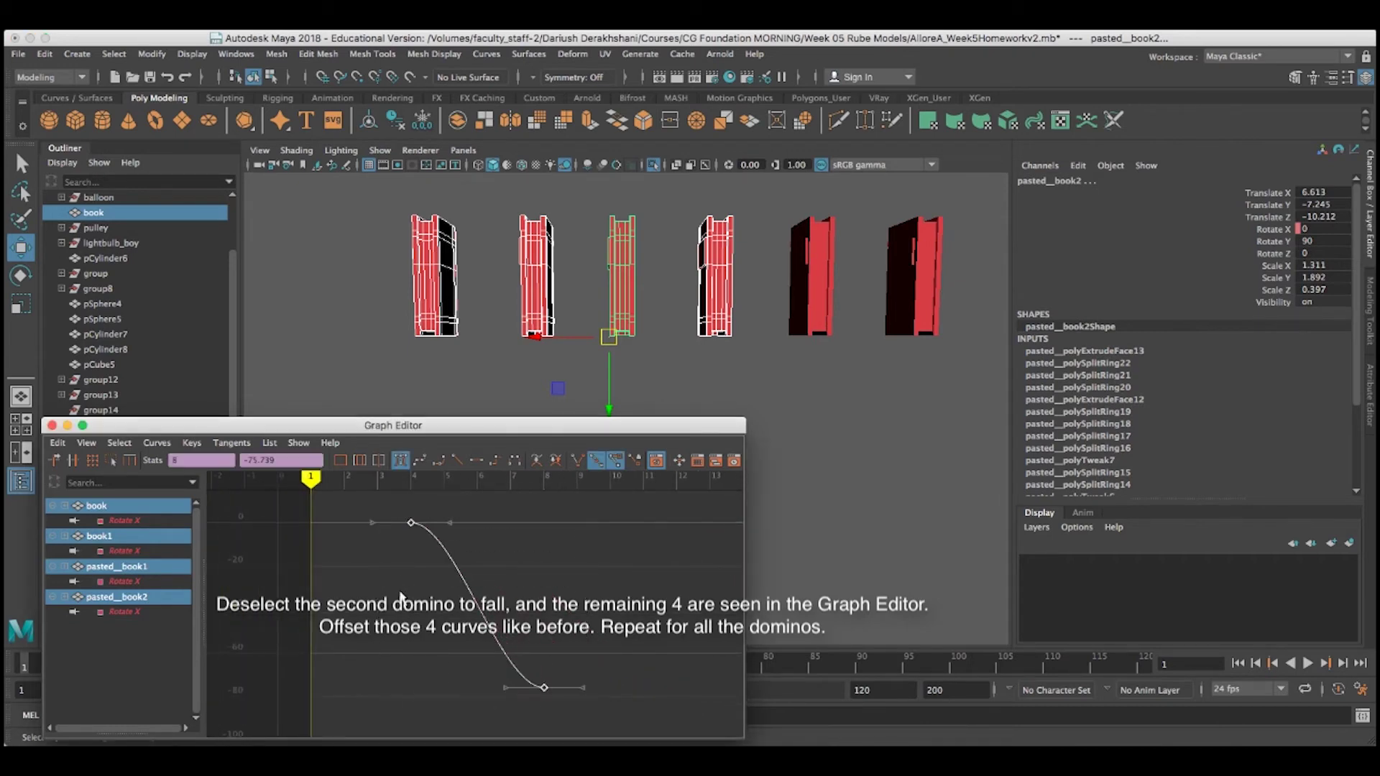
middle_click_drag(417, 591, 361, 616)
left_click(714, 288, "shift")
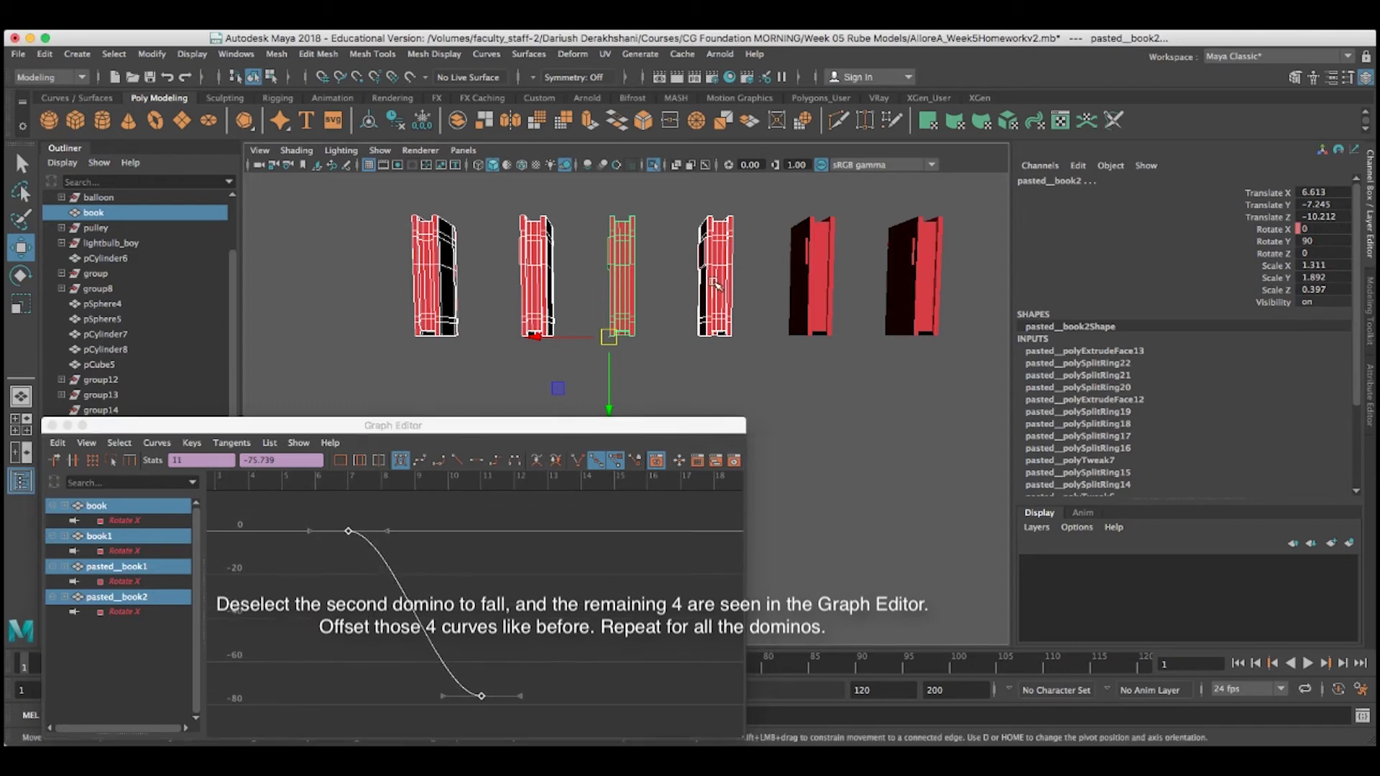
left_click_drag(547, 711, 324, 512)
middle_click_drag(337, 572, 434, 576, "shift")
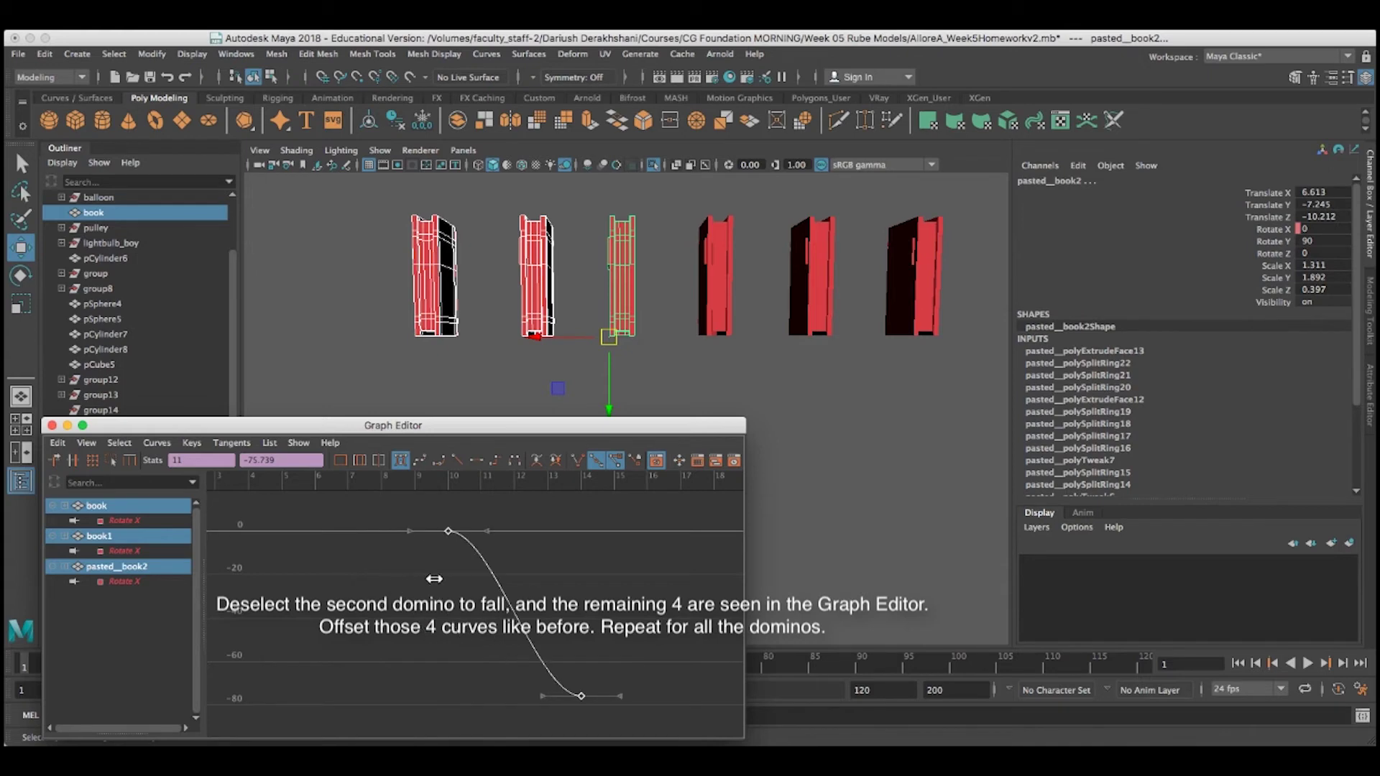
left_click(617, 293, "shift")
Delay the last two dominoes' curves a few more frames and clear the selection.
left_click_drag(605, 707, 394, 503)
middle_click_drag(393, 586, 483, 588, "shift")
left_click(581, 301)
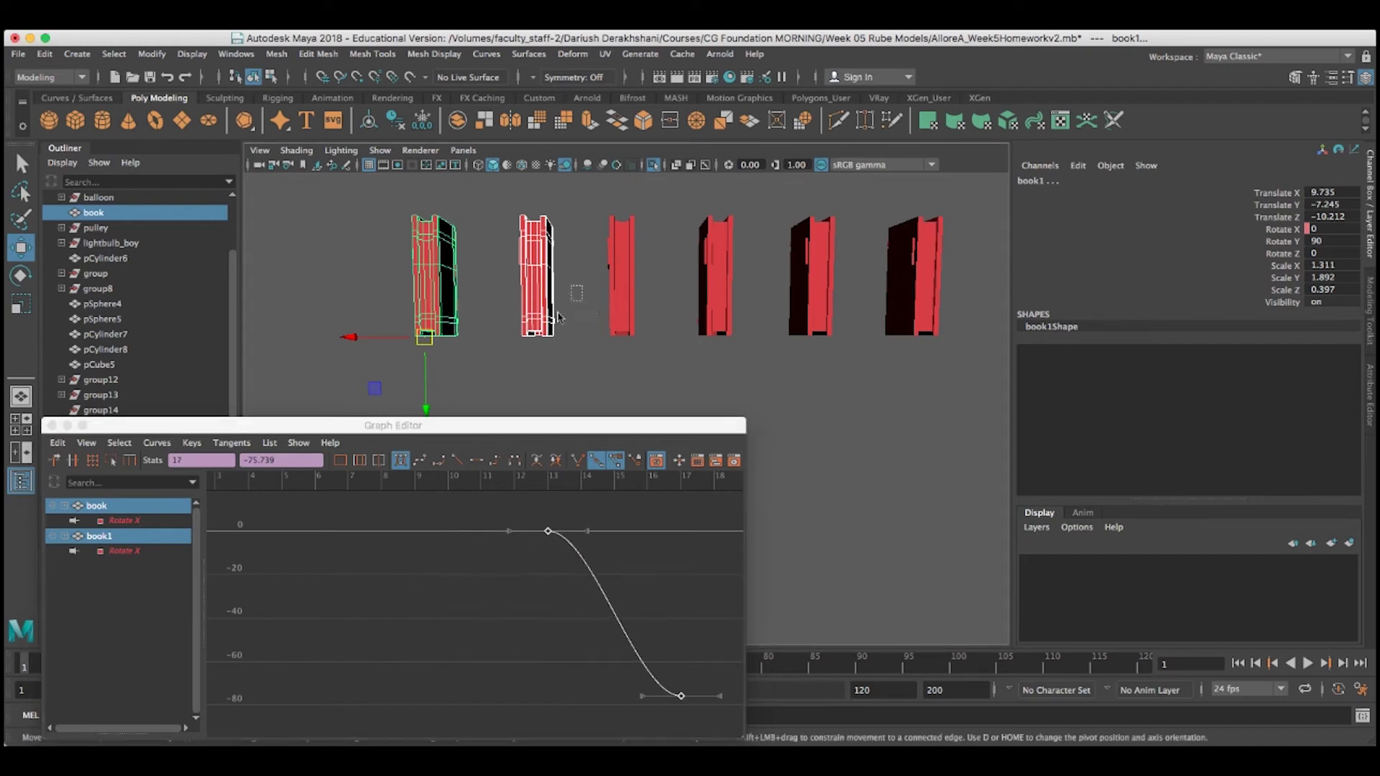
left_click(577, 291)
Delay book1's fall by three frames, then marquee-select all six dominoes.
left_click(434, 275)
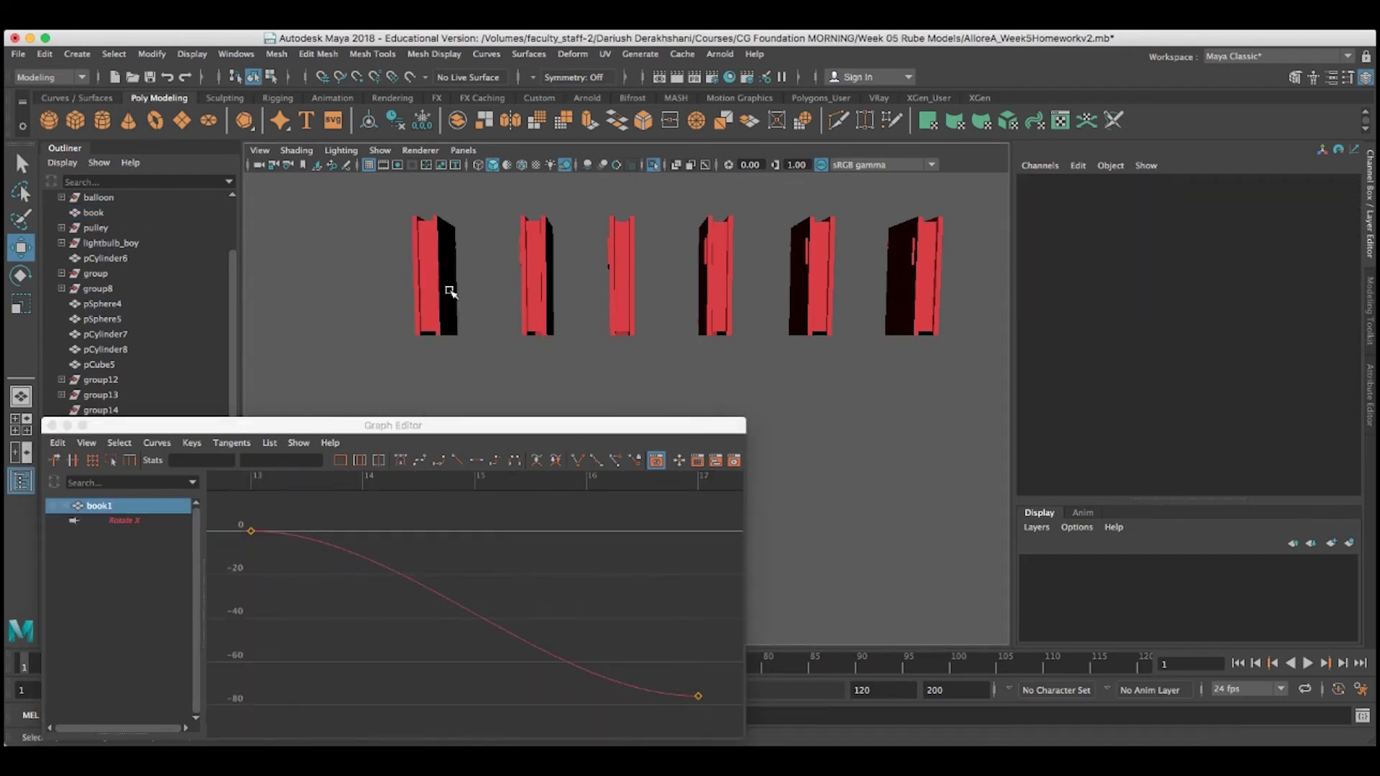
left_click(444, 562)
right_click_drag(444, 562, 386, 559, "alt+shift")
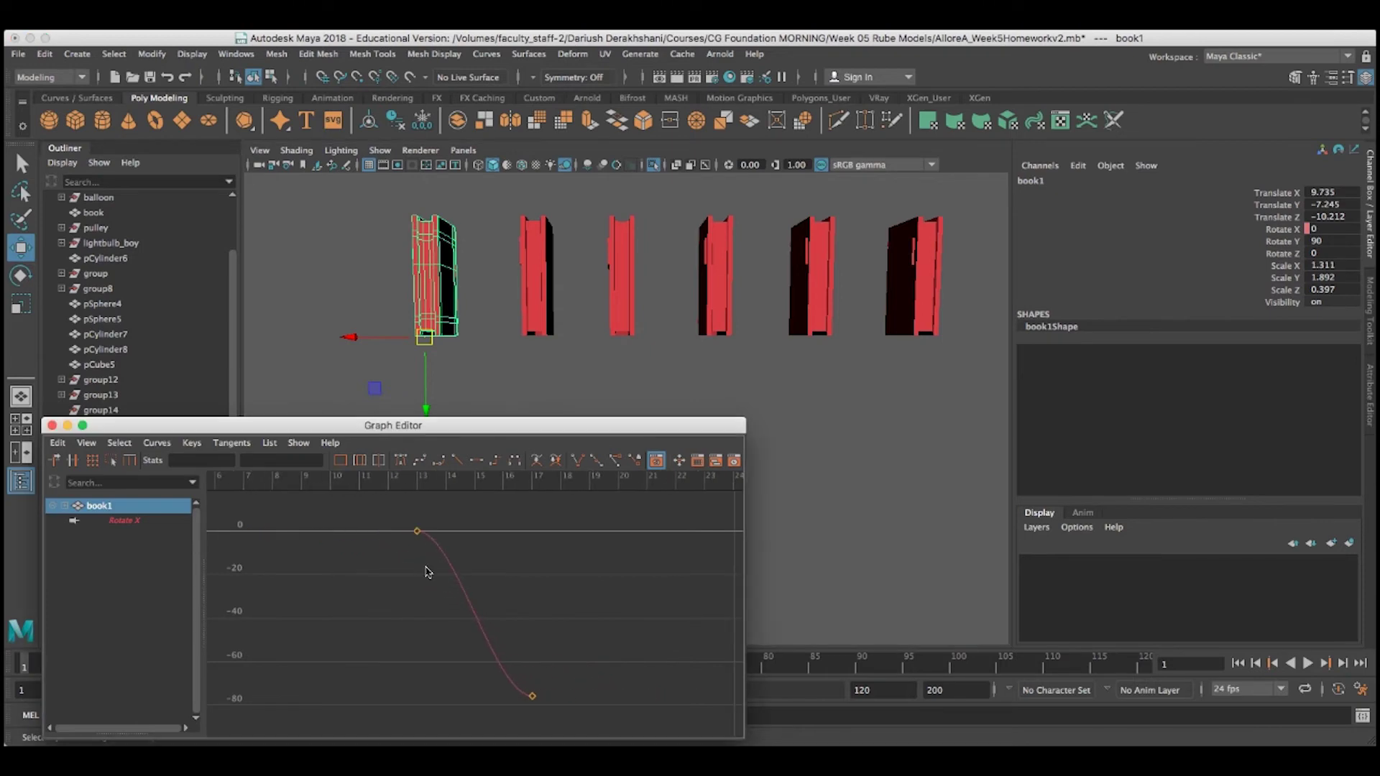
left_click_drag(375, 603, 562, 724)
middle_click_drag(422, 648, 505, 647)
left_click_drag(328, 210, 971, 280)
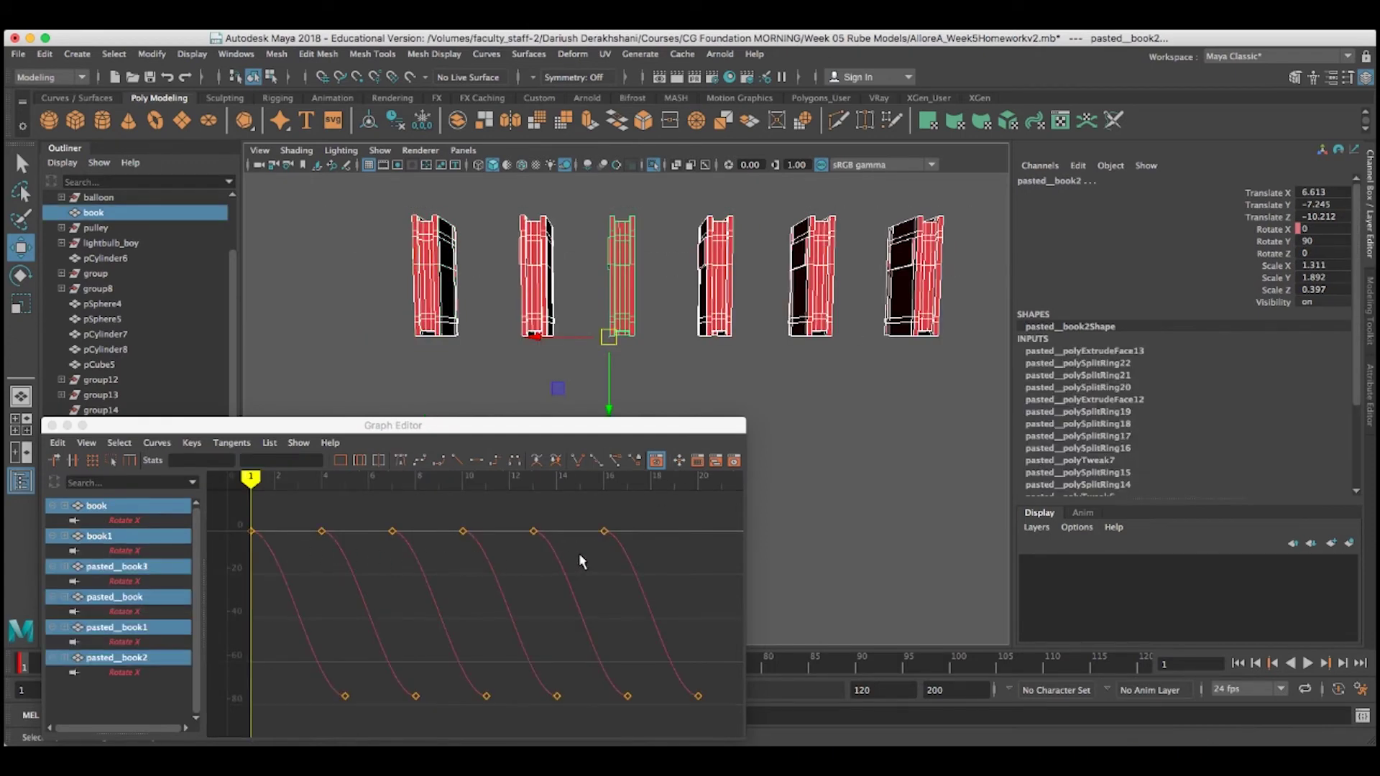
Scrub the timeline, end the playback range at frame 28, and play the falling cascade.
mouse_move(248, 480)
left_mouse_down()
mouse_move(575, 511)
mouse_move(679, 503)
mouse_move(422, 486)
mouse_move(631, 514)
mouse_move(722, 506)
left_mouse_up()
left_click(854, 701)
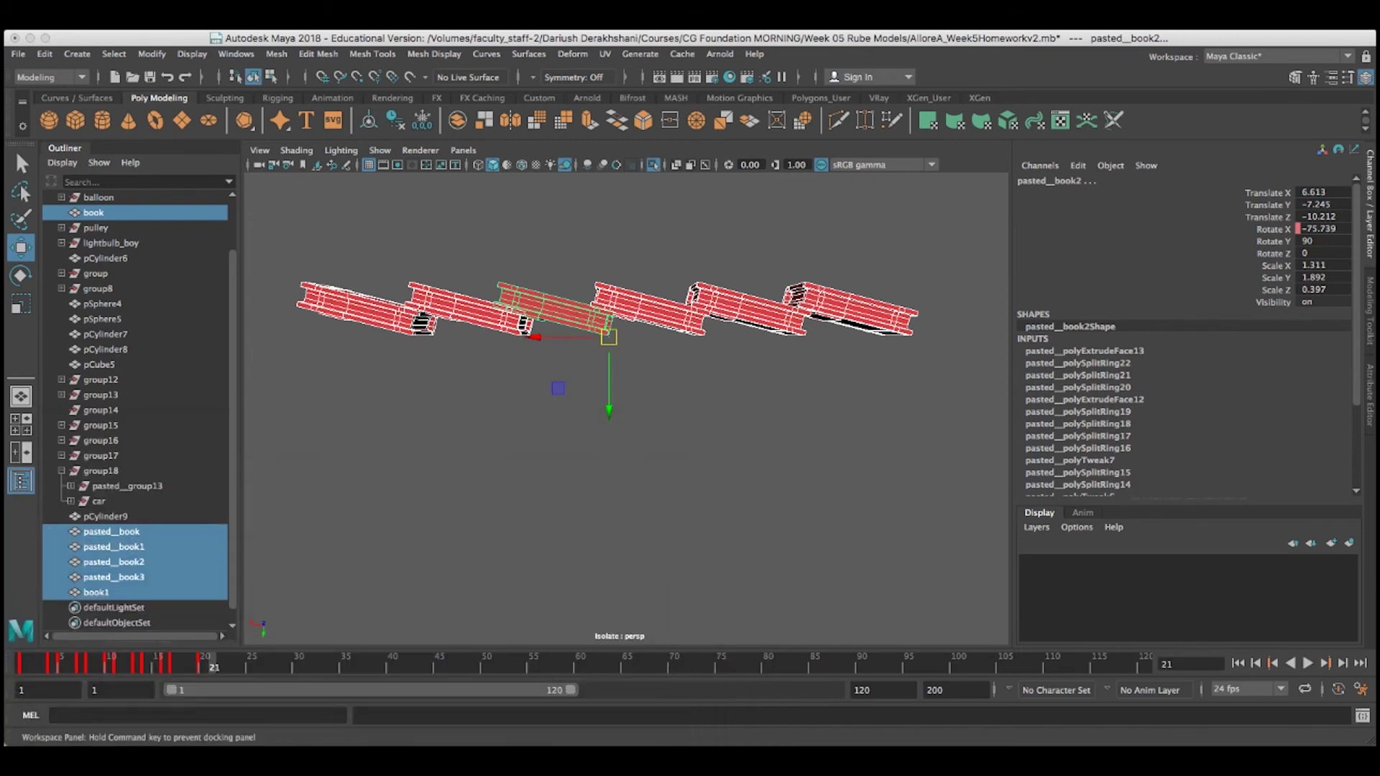
left_click_drag(573, 694, 263, 694)
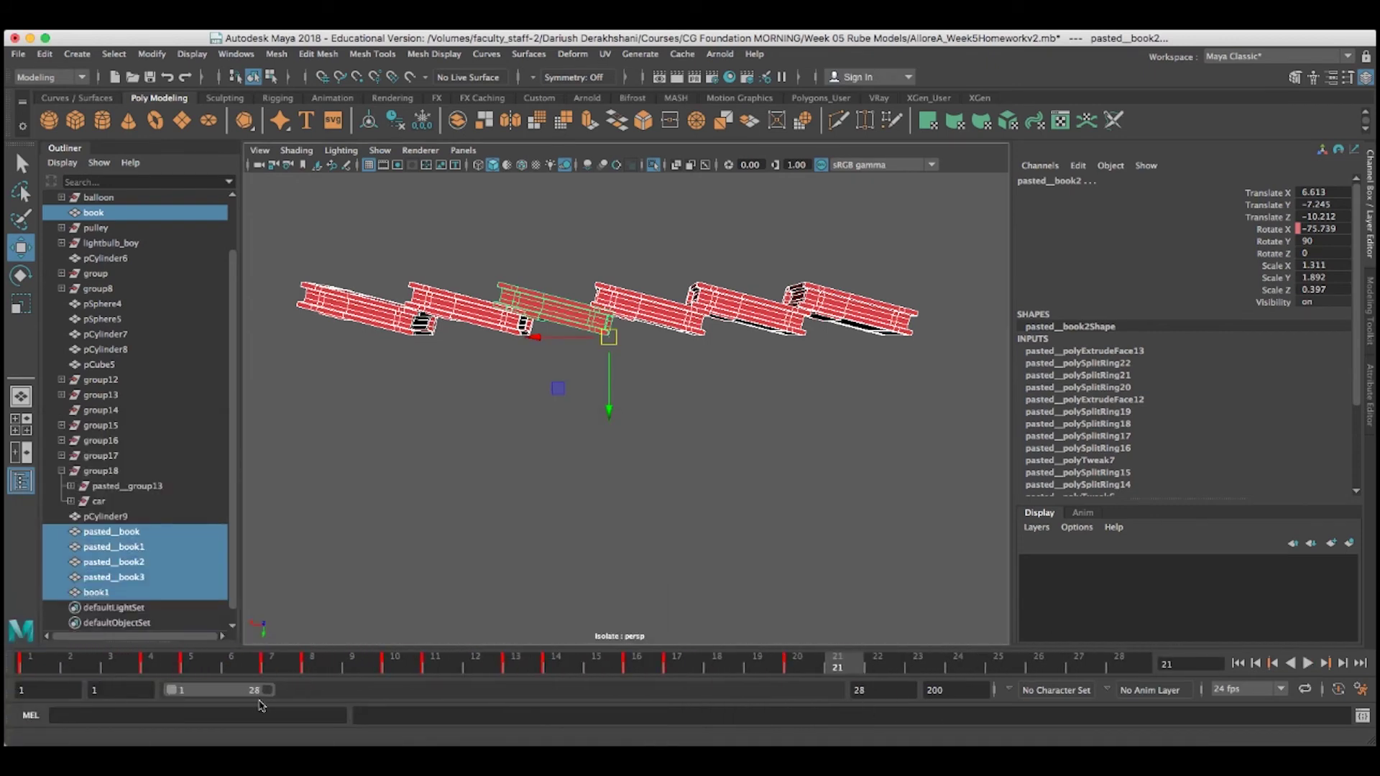
left_click(292, 726)
left_click(1307, 663)
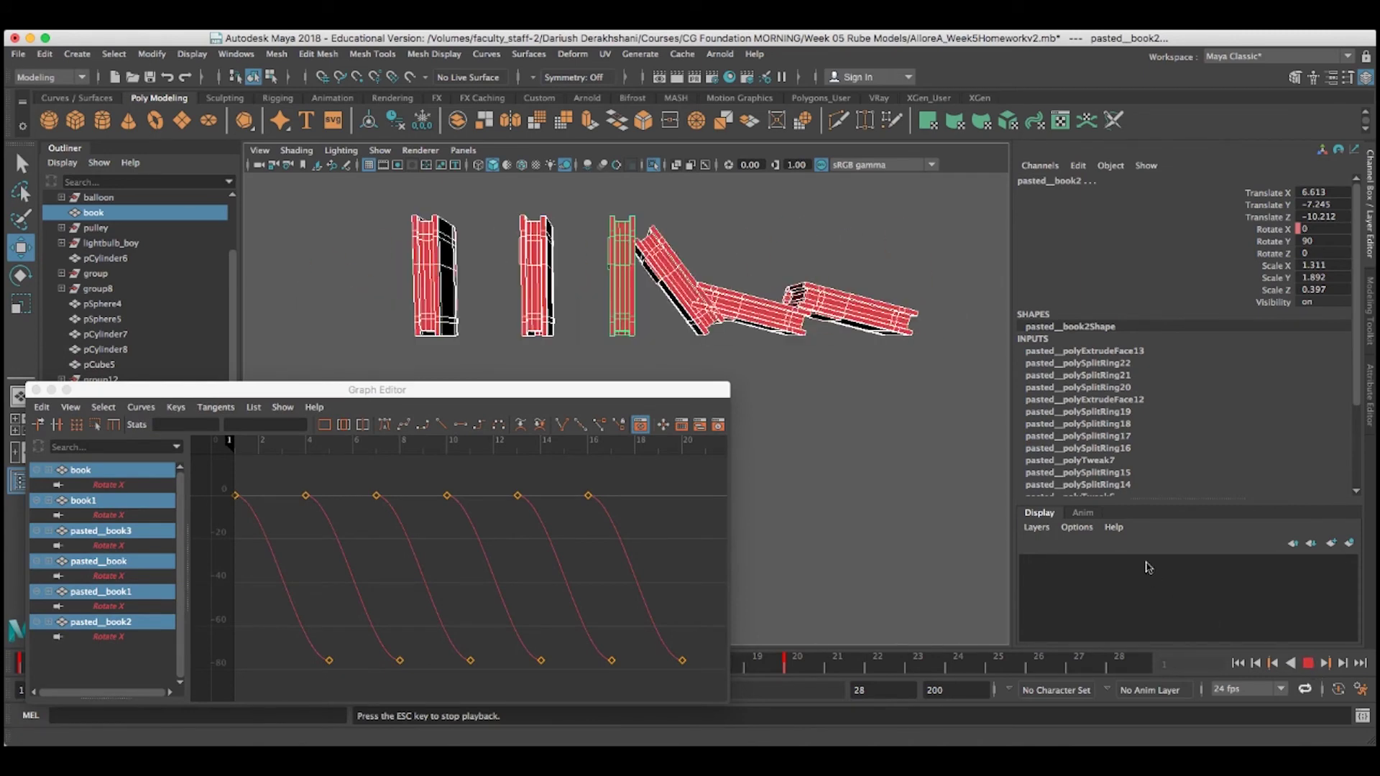
left_click(1307, 663)
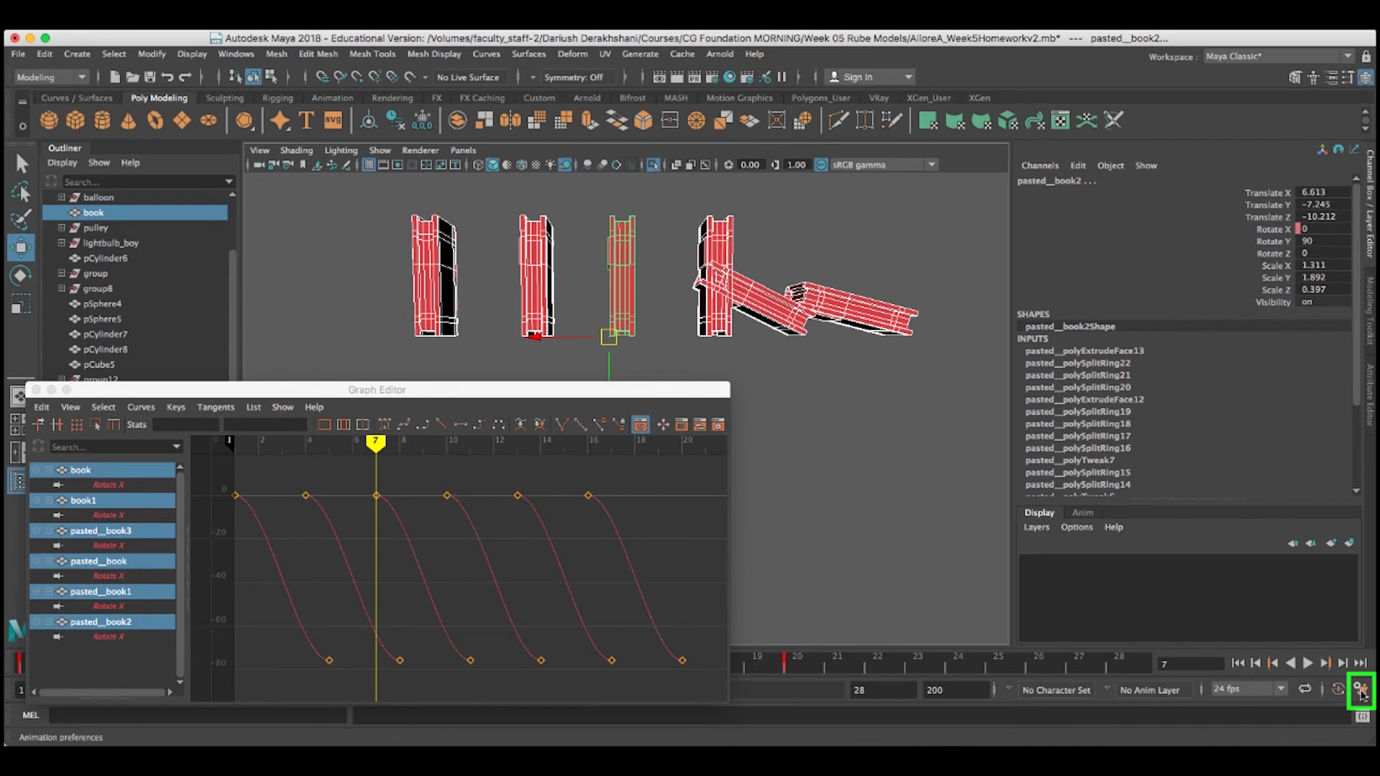
Set Max Playback Speed to 24 fps x 1 in Animation Preferences and save.
left_click(1360, 691)
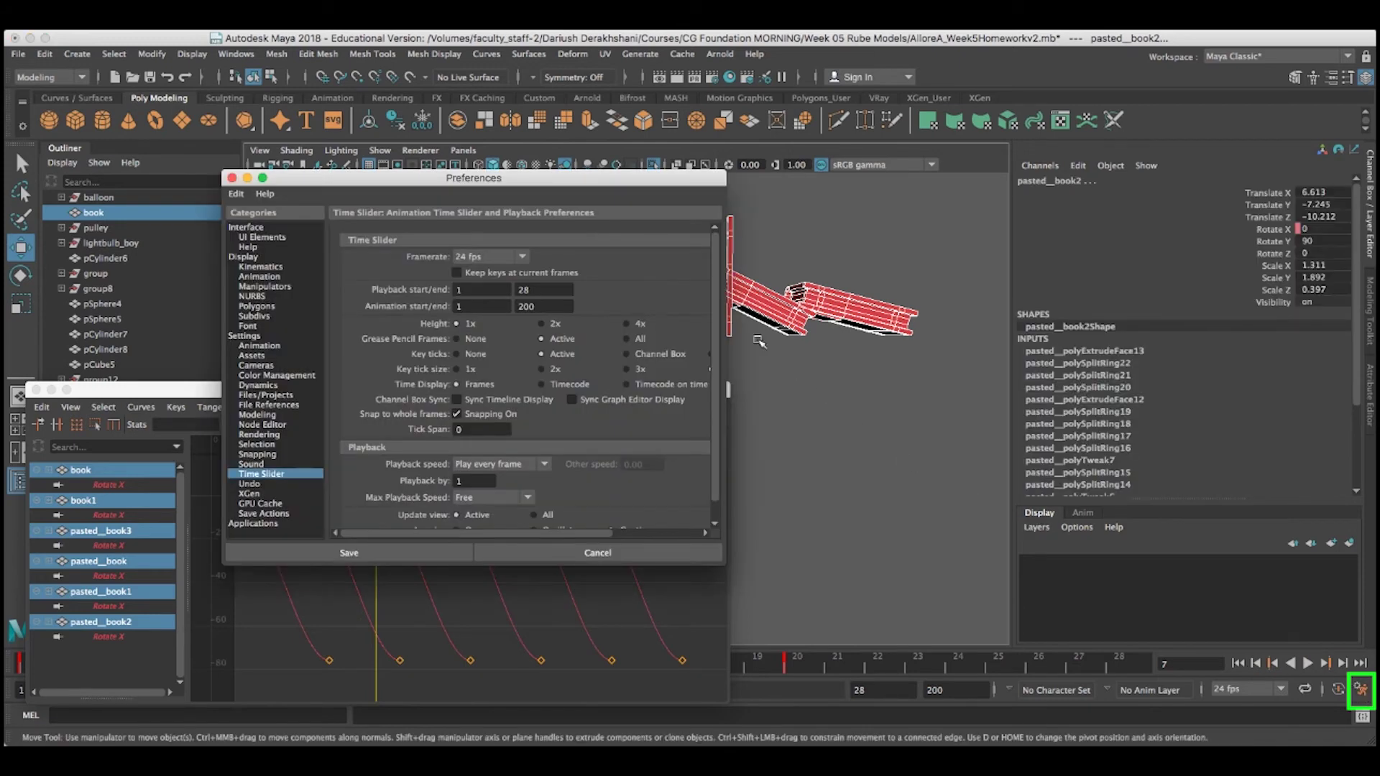
left_click(492, 497)
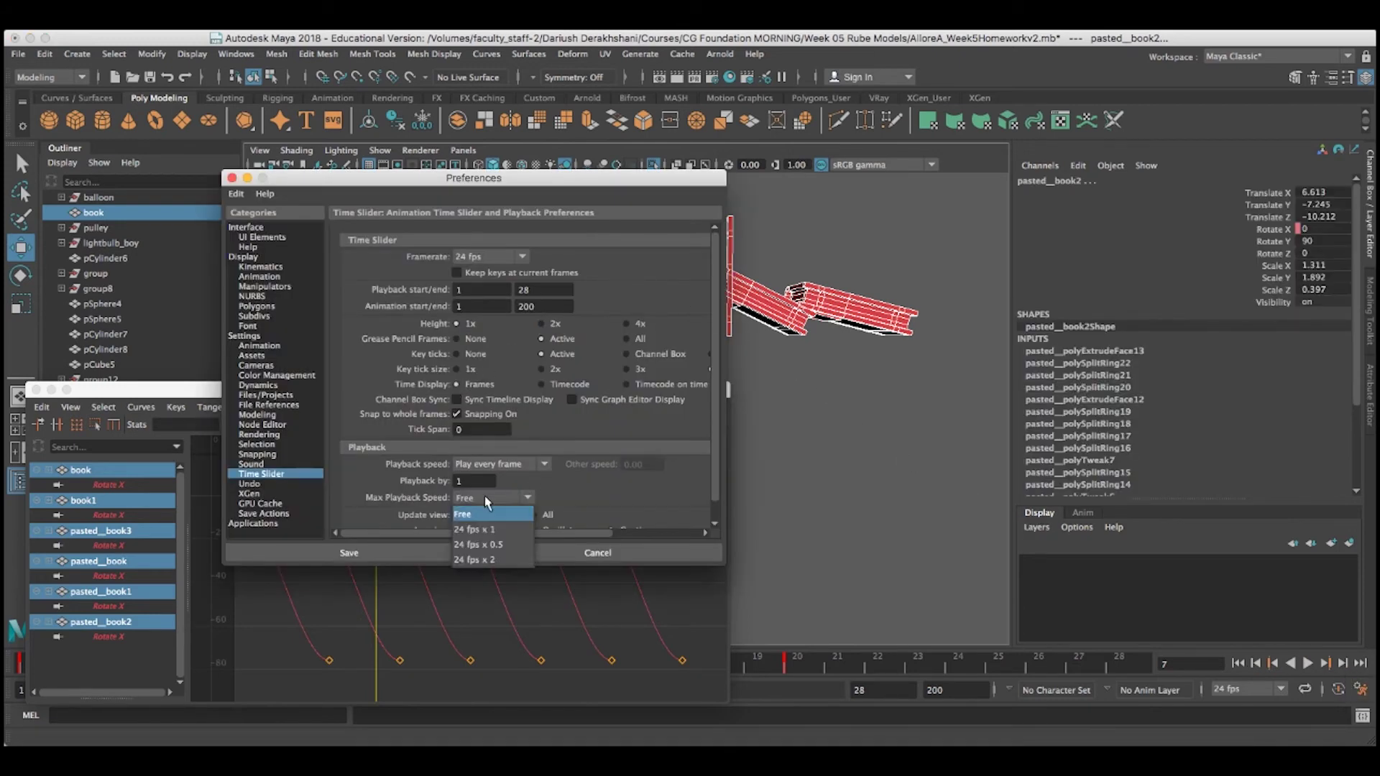
left_click(485, 535)
left_click(348, 553)
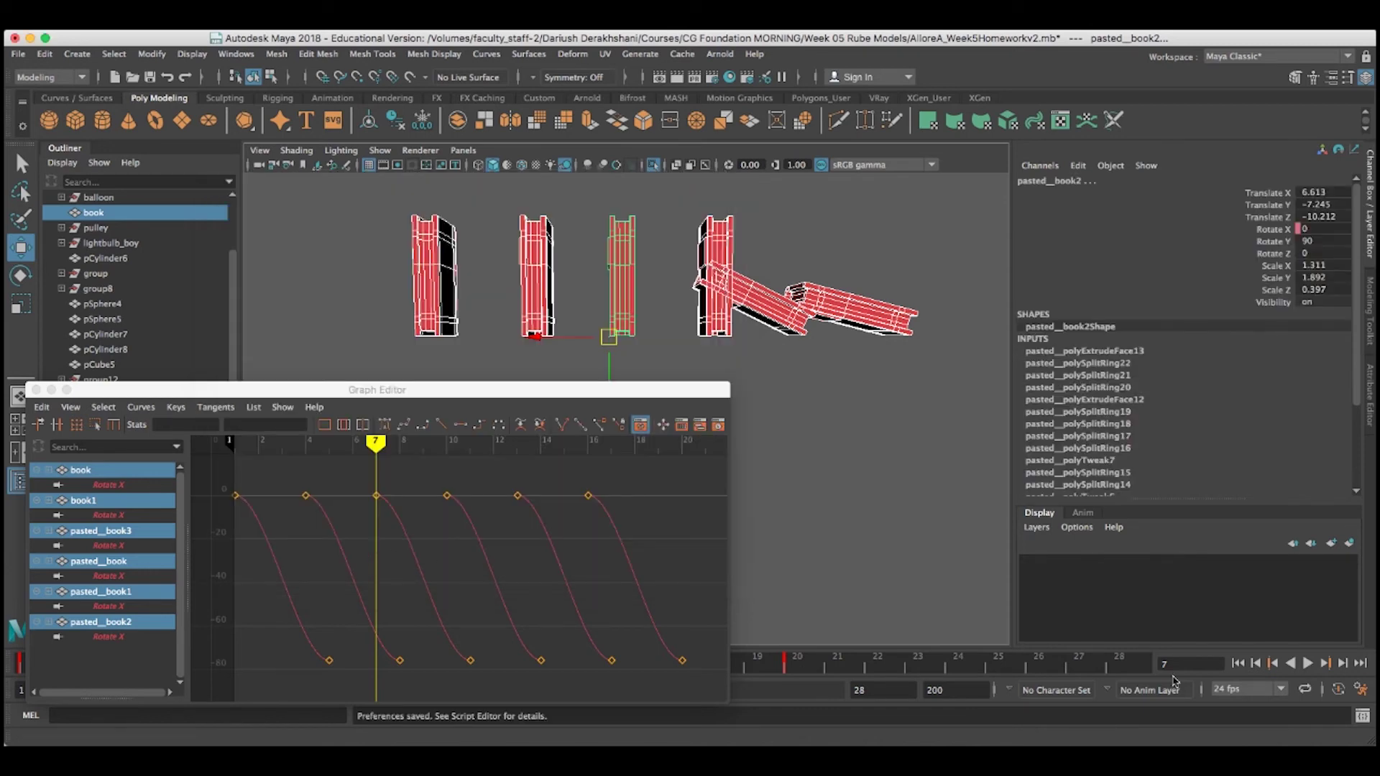
Play the six-domino cascade at real-time 24 fps, stop it, and scrub back to frame 1.
left_click(1307, 662)
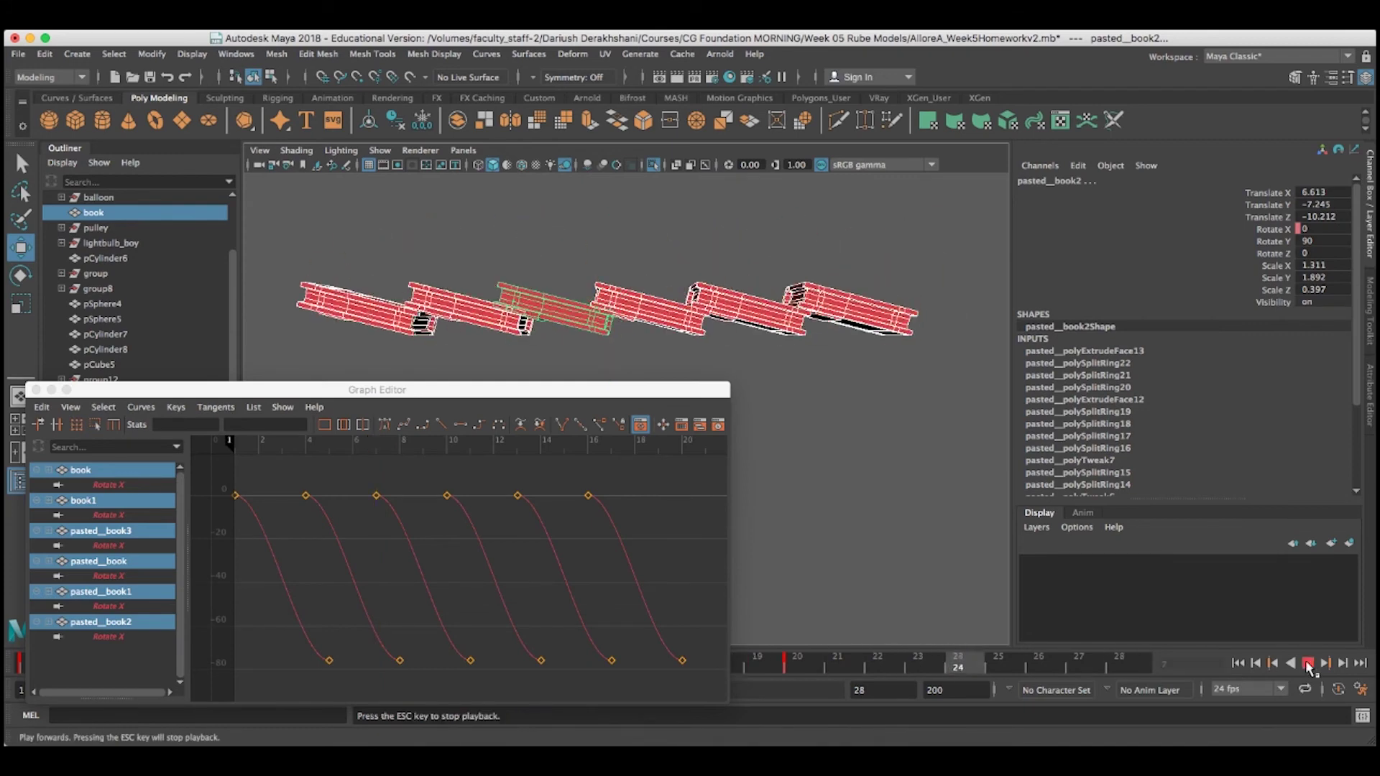
left_click(1307, 662)
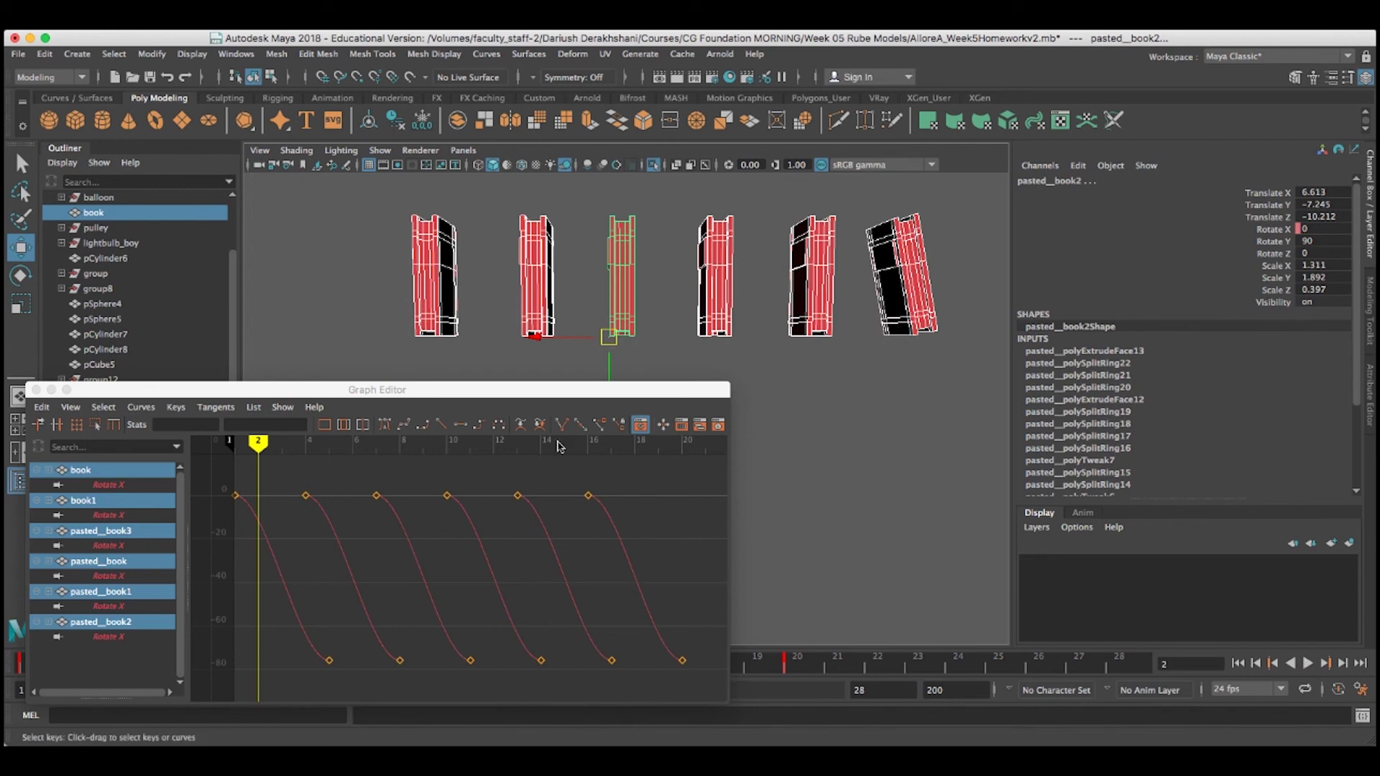
mouse_move(263, 447)
left_mouse_down()
mouse_move(327, 447)
mouse_move(248, 440)
mouse_move(425, 447)
mouse_move(237, 447)
mouse_move(682, 445)
mouse_move(234, 446)
left_mouse_up()
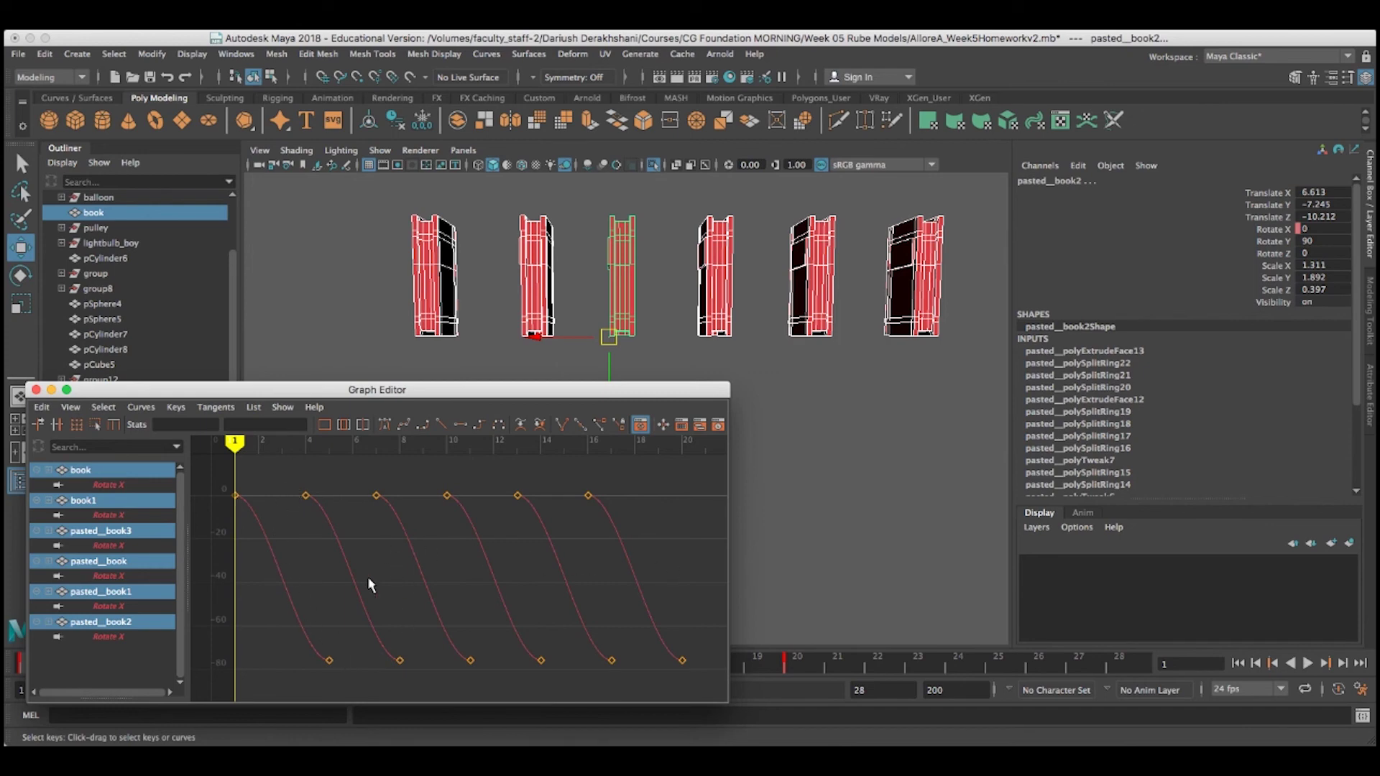
Slide the tipped Rotate X end keys of all six curves three frames later, then replay the slower fall.
left_click_drag(534, 674, 703, 679)
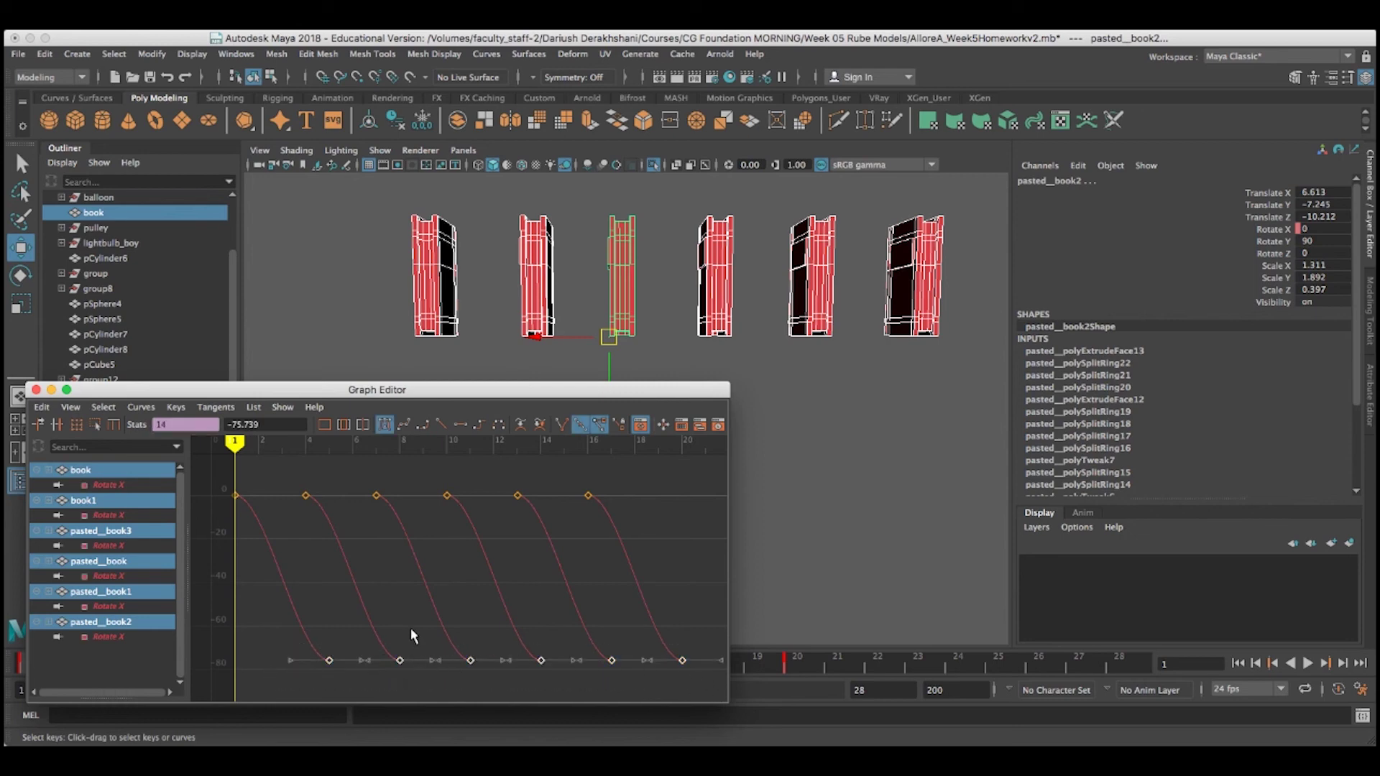
middle_click_drag(412, 628, 448, 627, "shift")
mouse_move(236, 439)
left_mouse_down()
mouse_move(546, 480)
mouse_move(229, 461)
left_mouse_up()
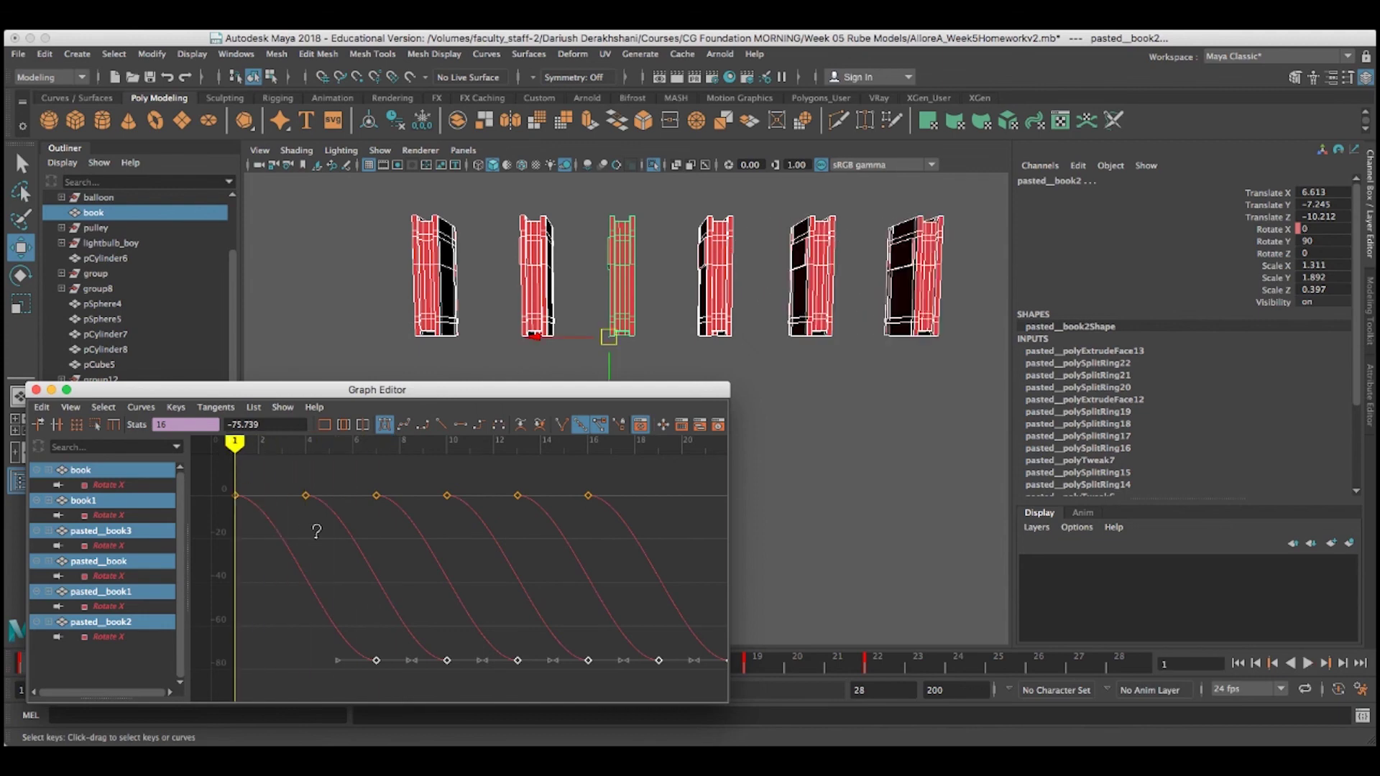
middle_click_drag(323, 536, 333, 539)
left_click_drag(236, 441, 257, 460)
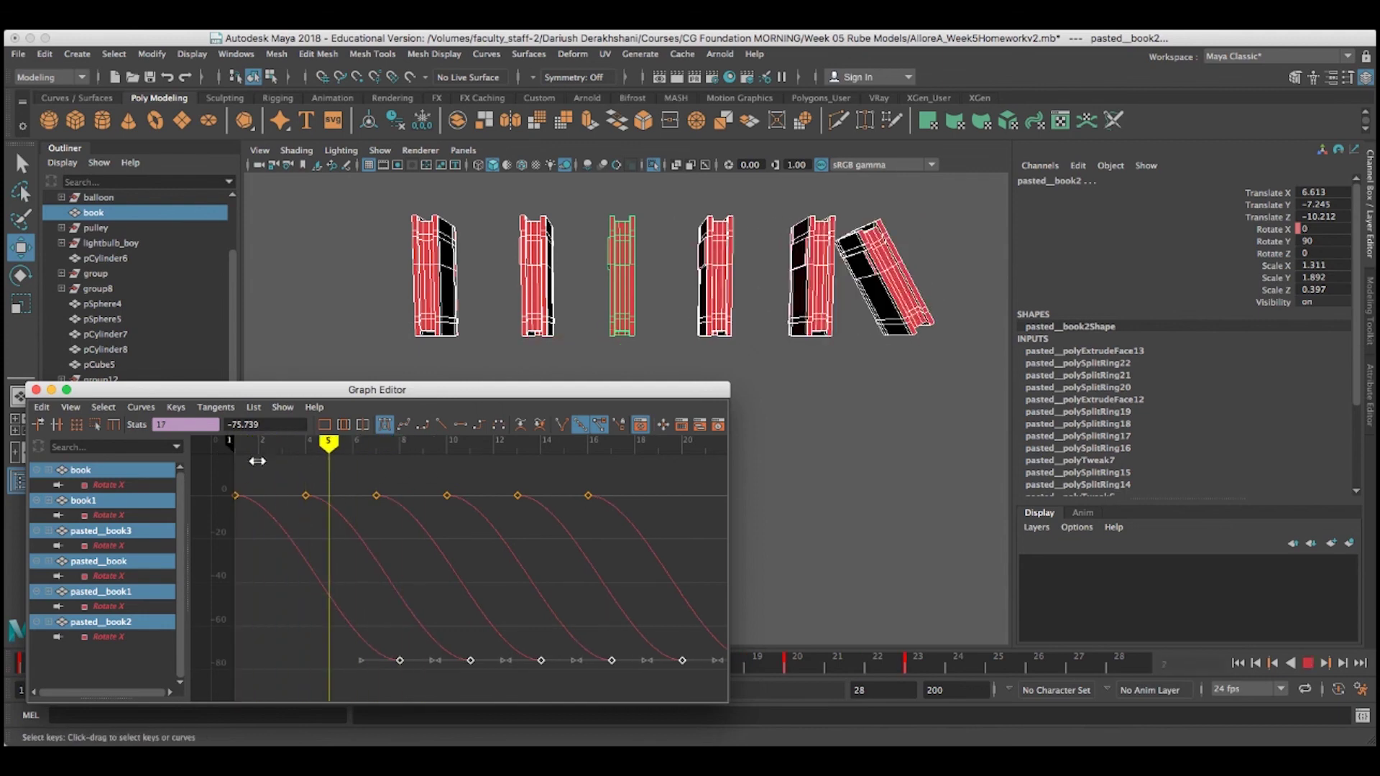
left_click(1307, 663)
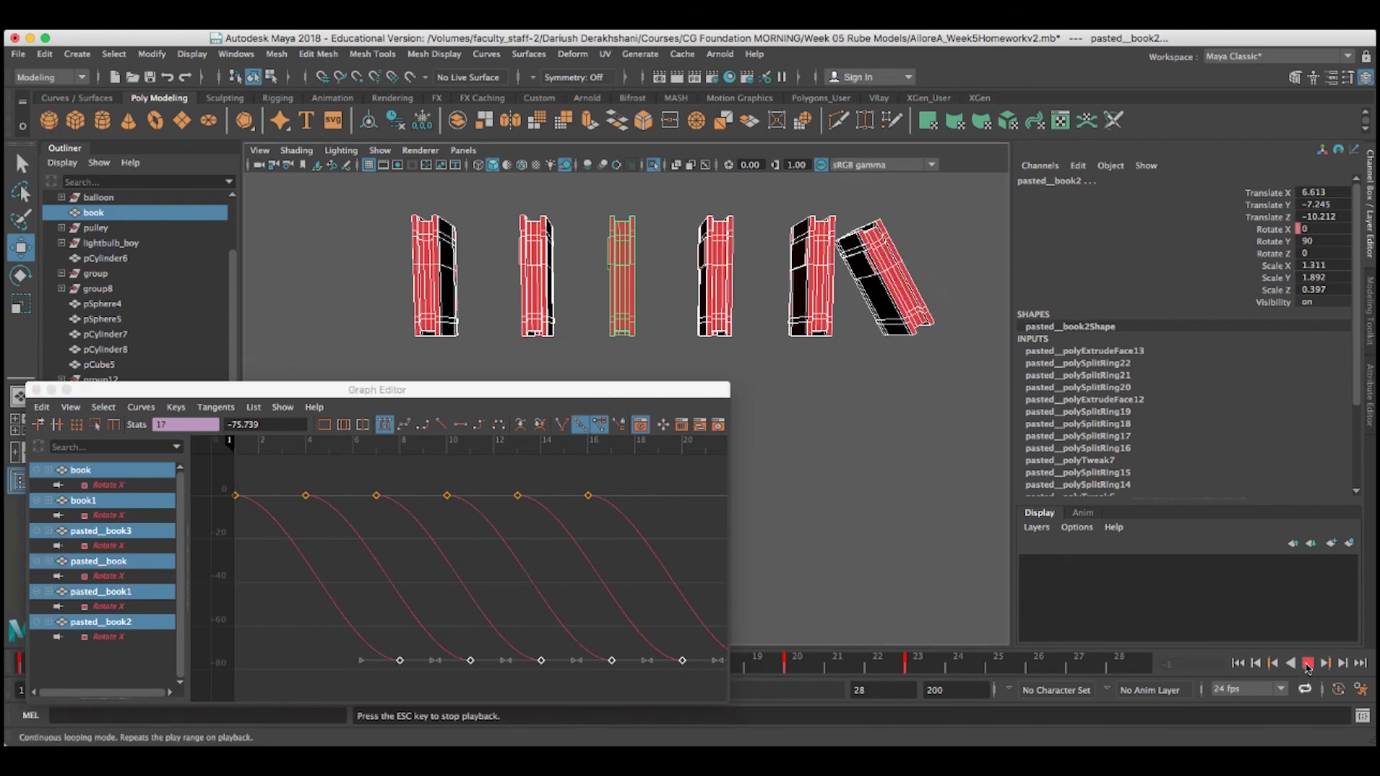